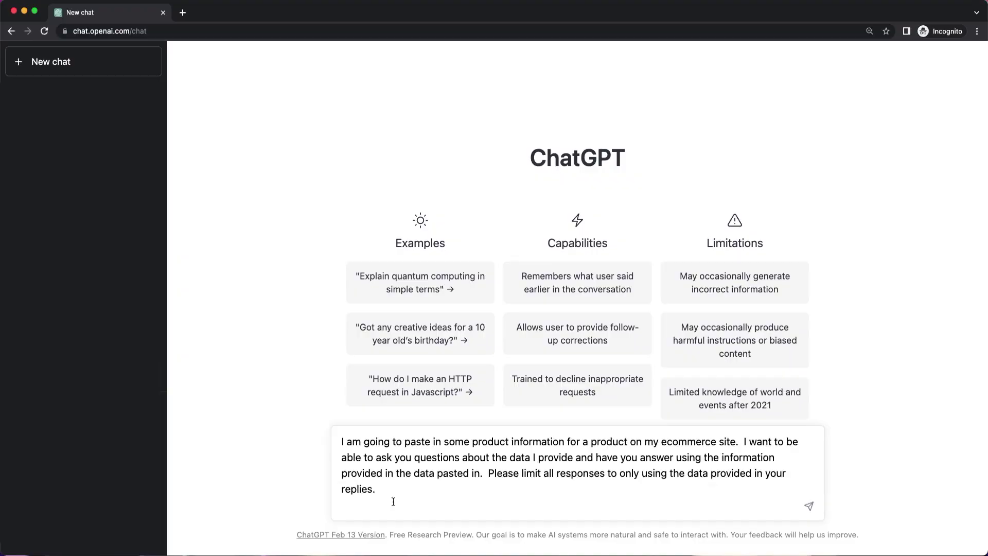
Remove the trailing blank line and submit the instruction prompt to ChatGPT.
{"action": "key", "text": "BackSpace"}
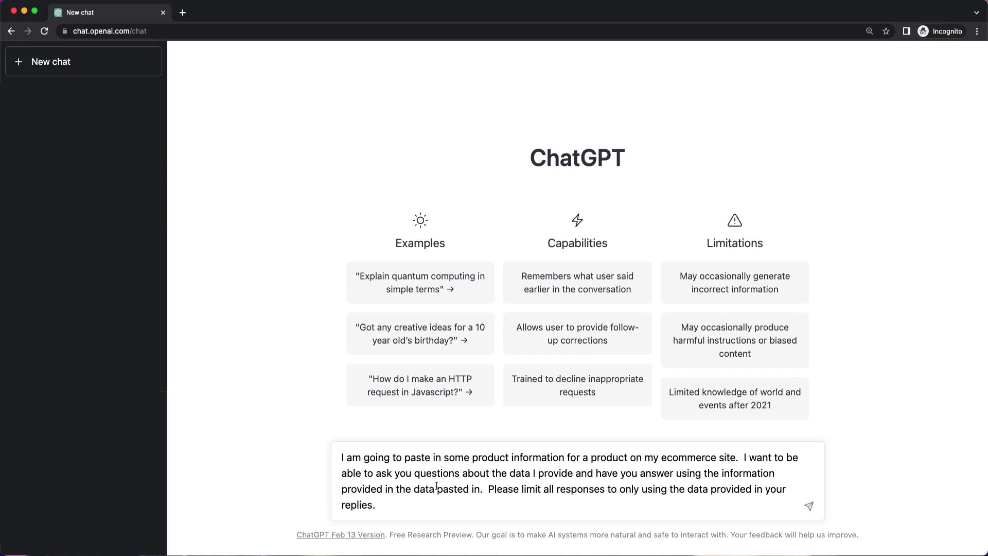
{"action": "left_click", "coordinate": [818, 509]}
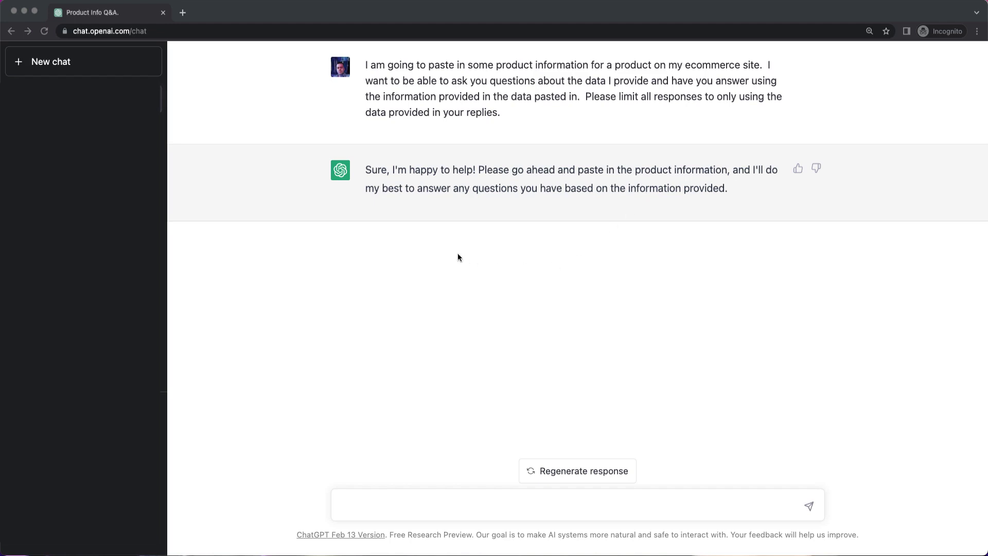
Paste the Samsung Galaxy S21 Plus 5G name, description, $679.15 price and manufacturer with line breaks, and send it.
{"action": "left_click", "coordinate": [393, 498]}
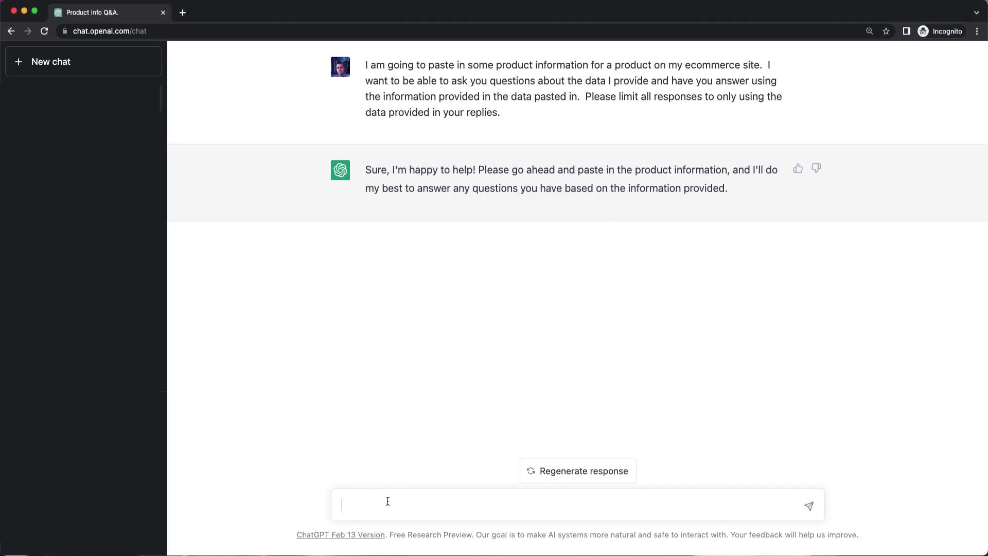
{"action": "key", "text": "super+v"}
{"action": "scroll", "coordinate": [414, 471], "scroll_direction": "up", "scroll_amount": 10}
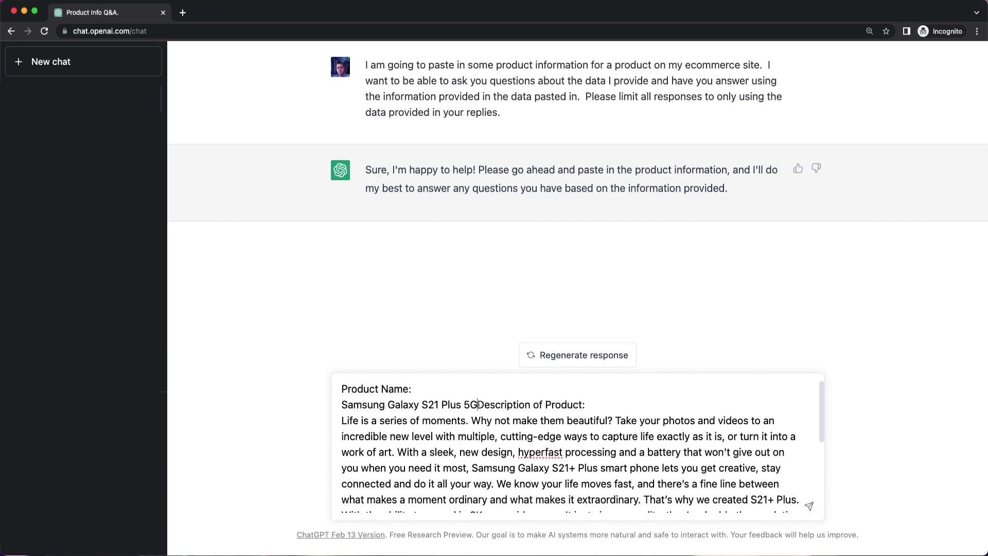
{"action": "key", "text": "Return"}
{"action": "key", "text": "Return"}
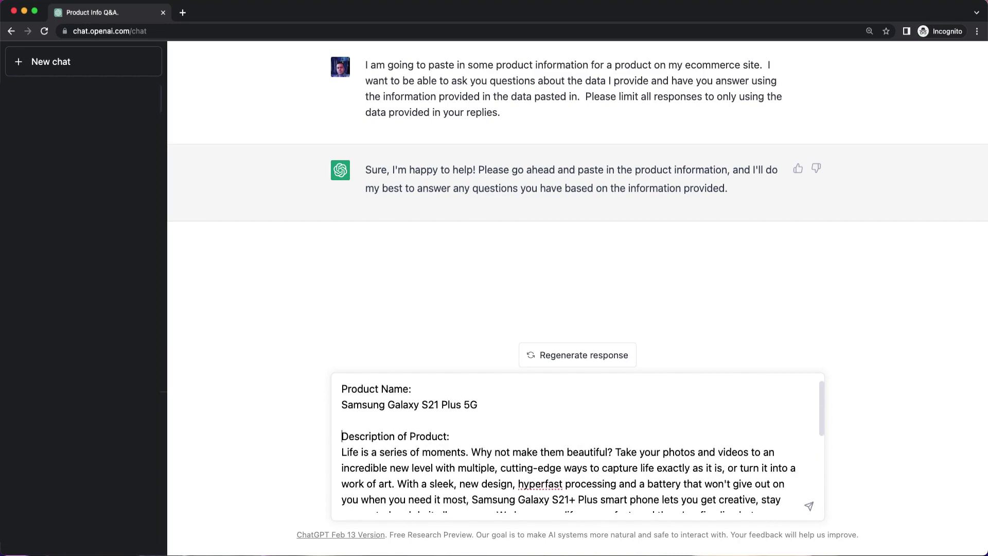
{"action": "scroll", "coordinate": [514, 427], "scroll_direction": "down", "scroll_amount": 5}
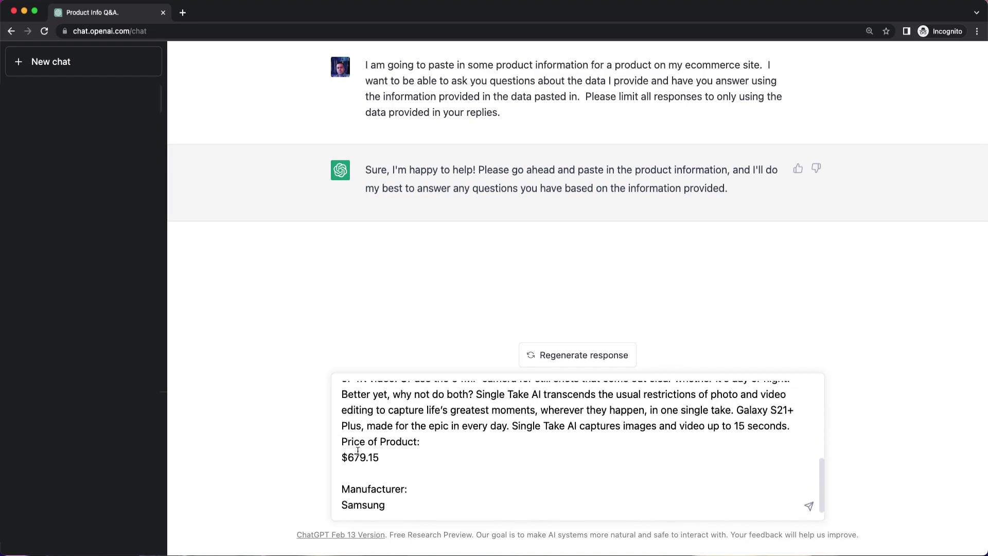
{"action": "key", "text": "Return"}
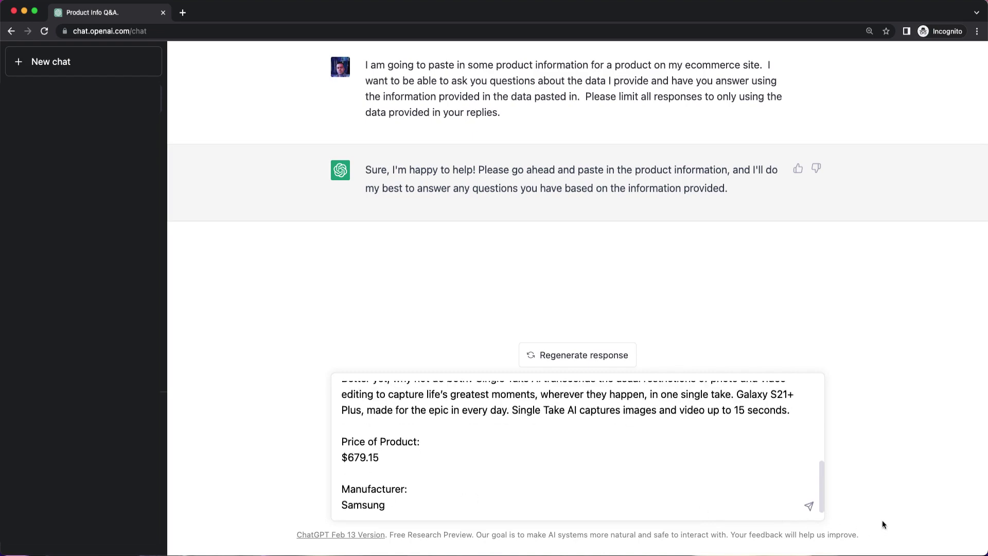
{"action": "left_click", "coordinate": [810, 510]}
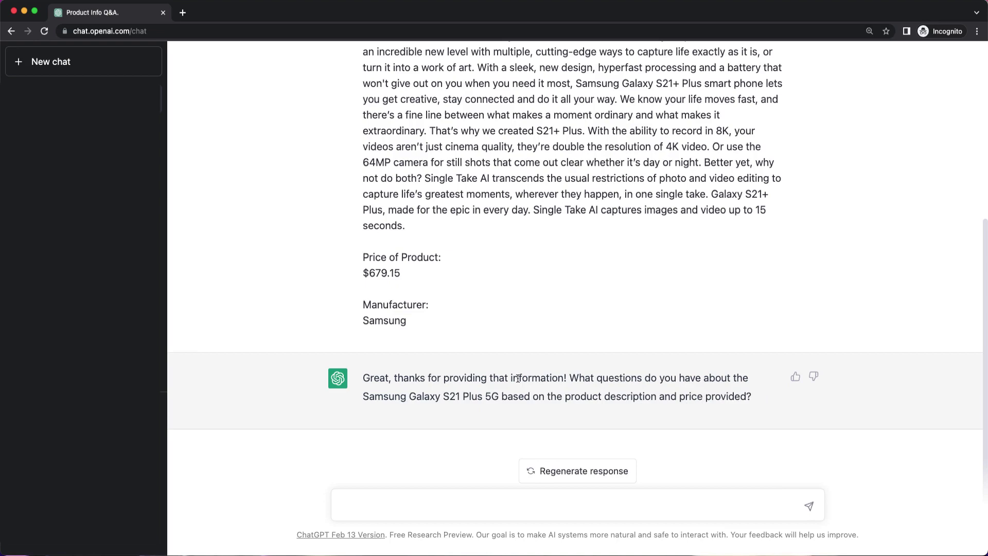
{"action": "scroll", "coordinate": [520, 376], "scroll_direction": "up", "scroll_amount": 5}
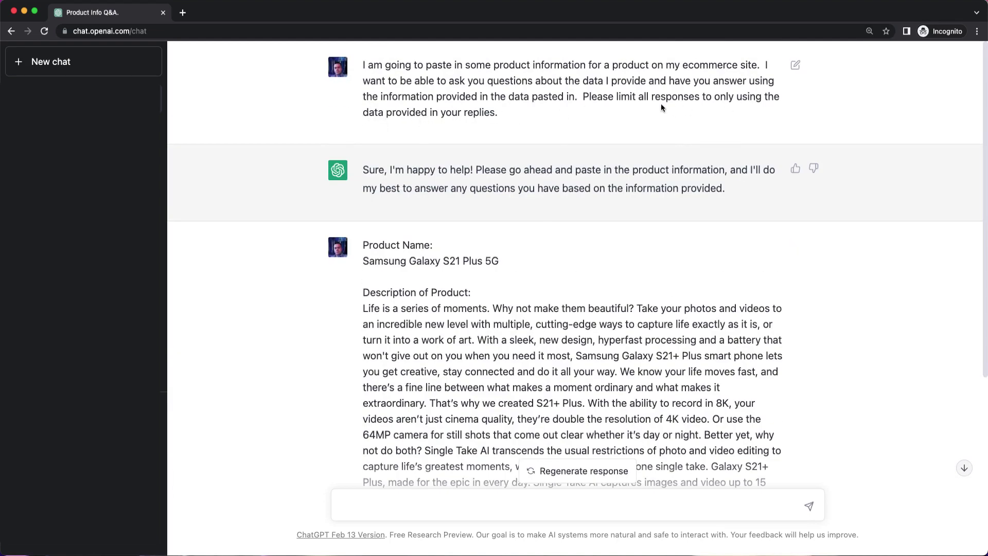
{"action": "scroll", "coordinate": [512, 311], "scroll_direction": "down", "scroll_amount": 5}
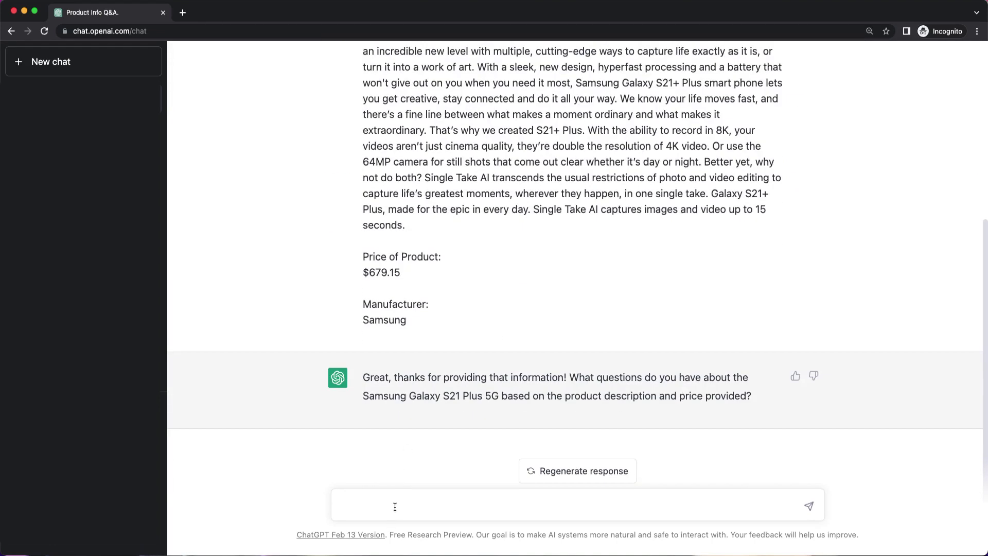
Ask 'who makes this phone?' and find Samsung as the manufacturer in the pasted data.
{"action": "type", "text": "who makes this phone?"}
{"action": "key", "text": "Return"}
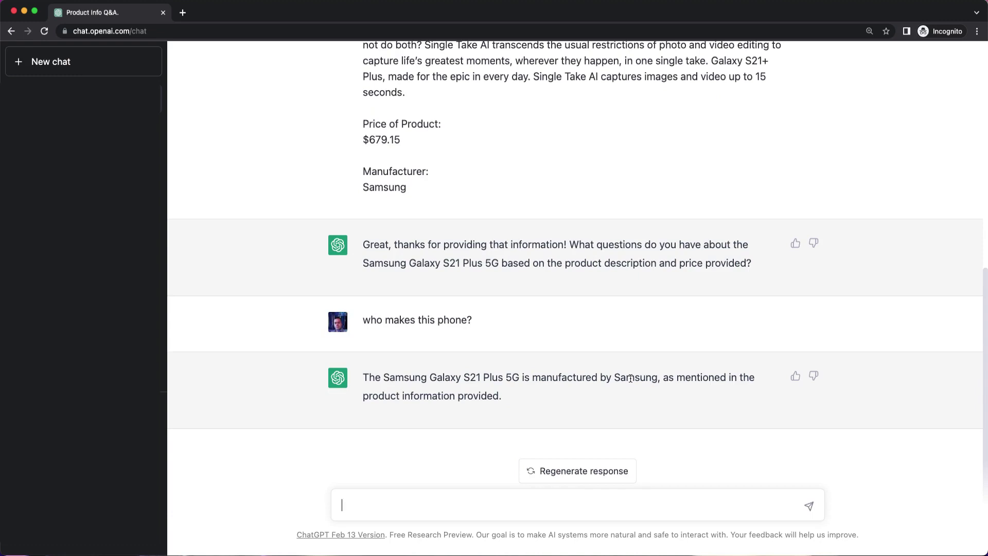
{"action": "left_click_drag", "start_coordinate": [359, 189], "coordinate": [398, 185]}
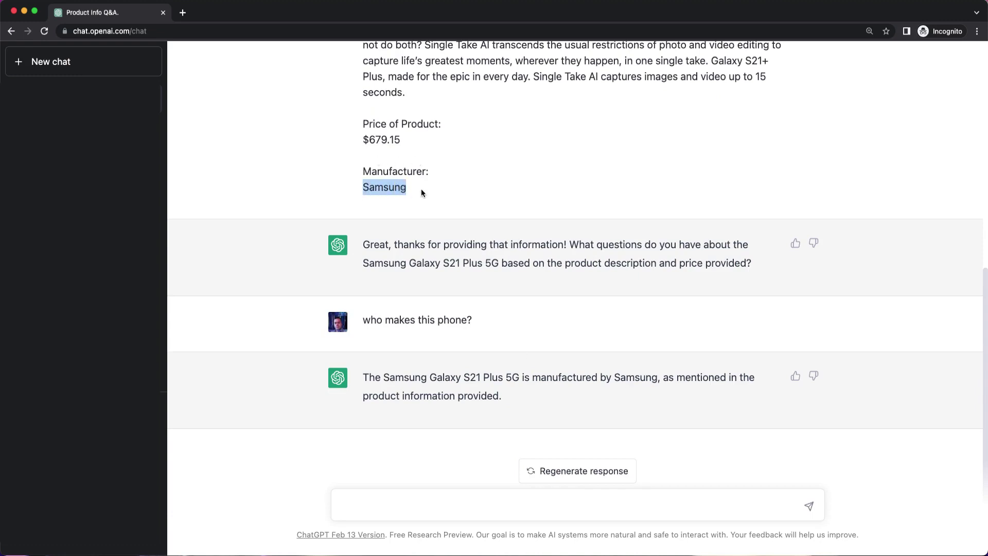
Ask whether the product costs more than $500, and if so by how much.
{"action": "left_click", "coordinate": [389, 507]}
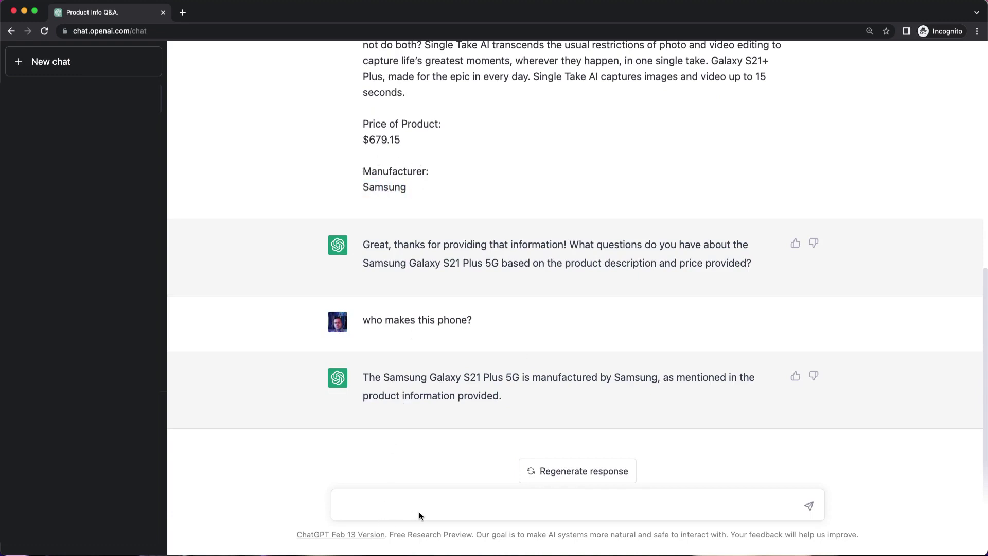
{"action": "type", "text": "does this product cost more than "}
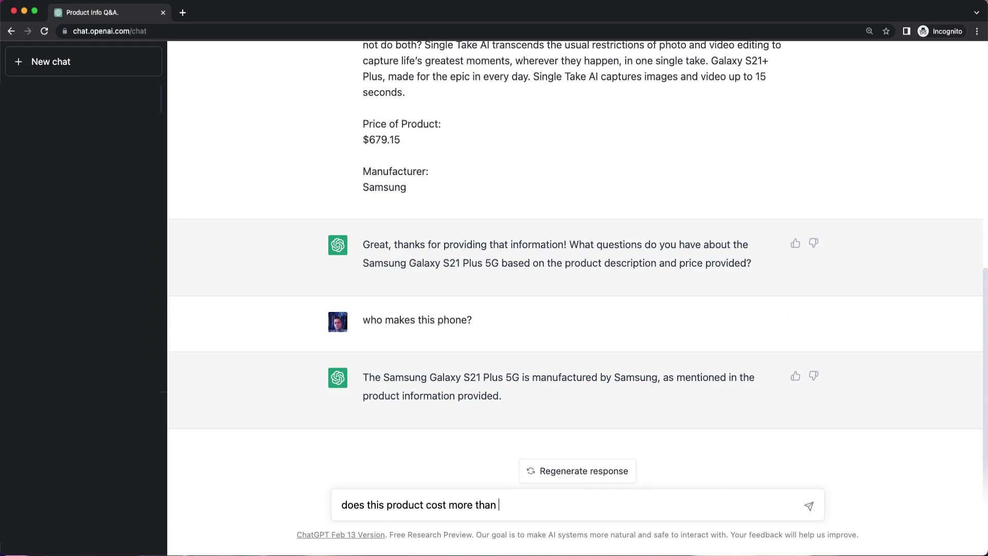
{"action": "type", "text": "$500 and if so by h"}
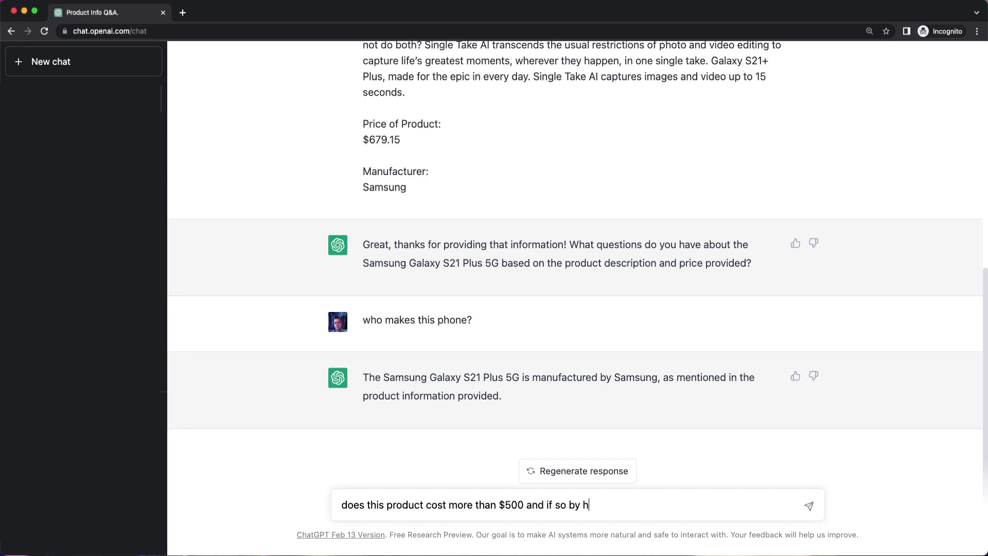
{"action": "type", "text": "ow much?"}
{"action": "key", "text": "Return"}
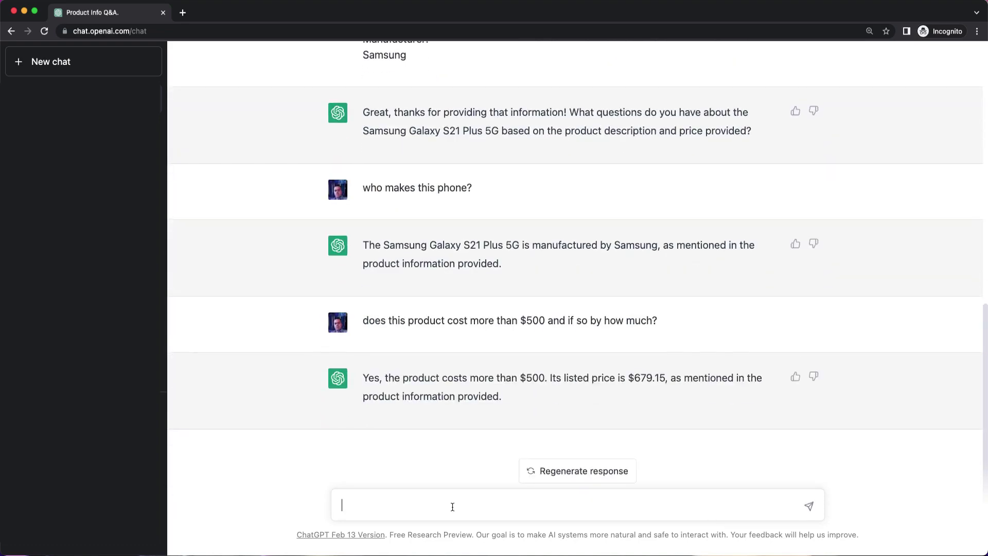
{"action": "scroll", "coordinate": [412, 398], "scroll_direction": "up", "scroll_amount": 9}
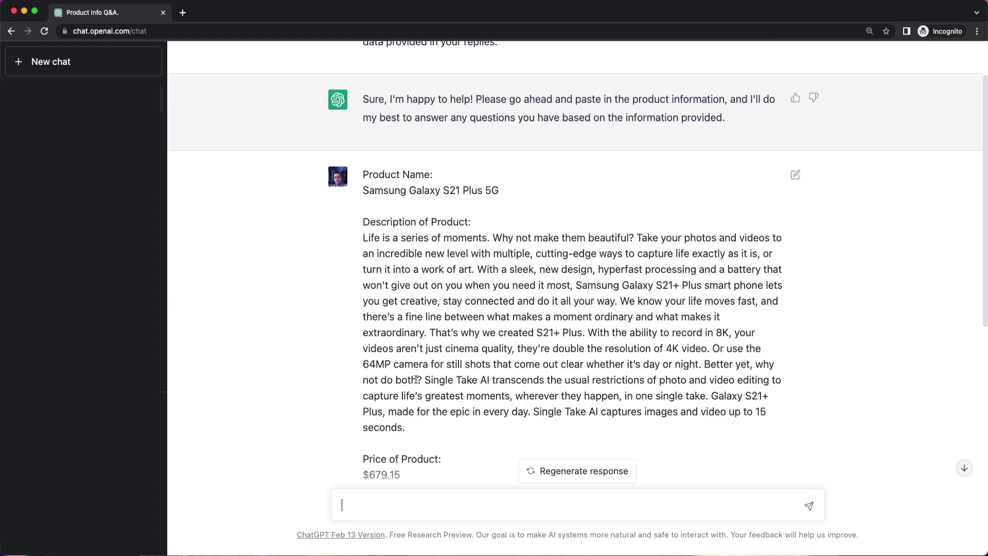
{"action": "scroll", "coordinate": [416, 379], "scroll_direction": "down", "scroll_amount": 9}
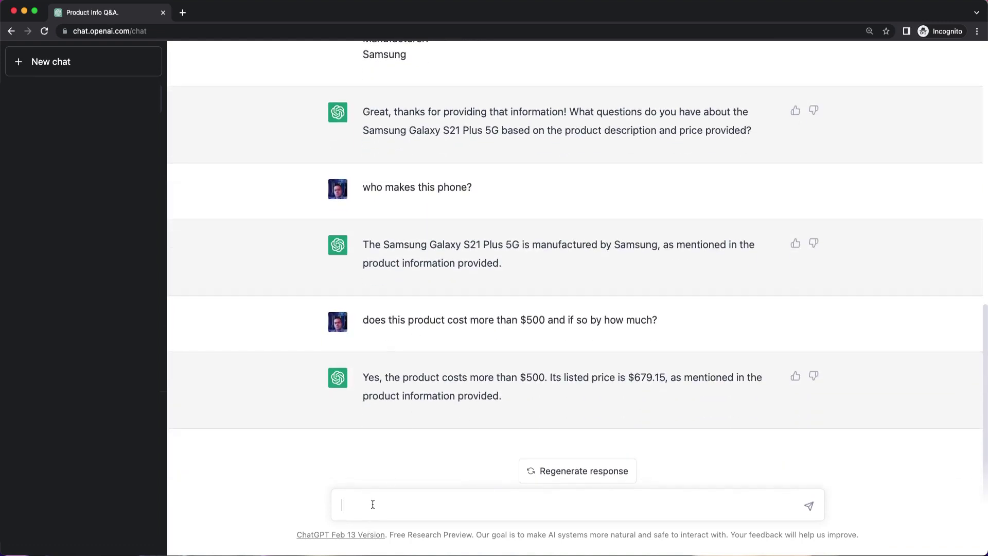
Ask what quality video the phone can record and review the 8K answer.
{"action": "type", "text": "what quality video can you record at?"}
{"action": "key", "text": "Return"}
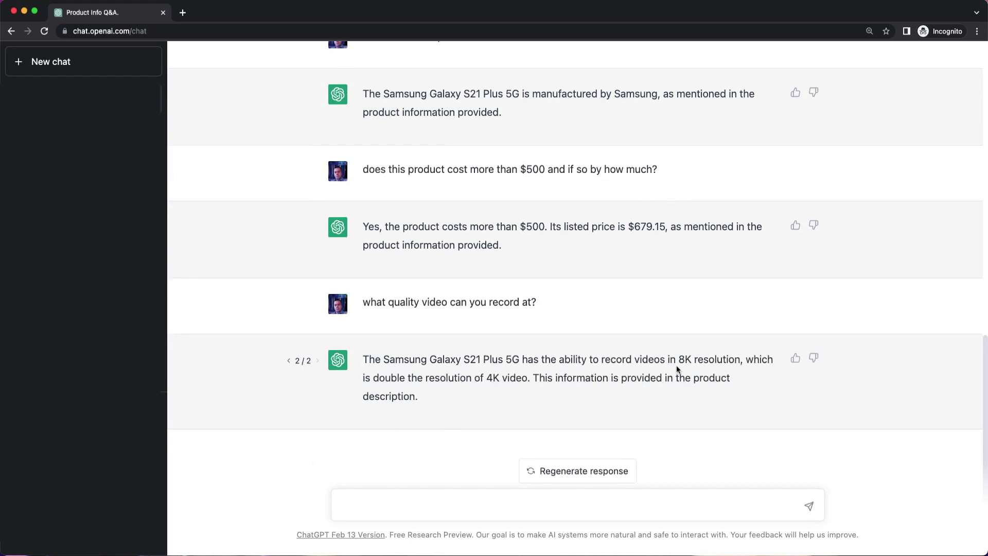
{"action": "scroll", "coordinate": [496, 391], "scroll_direction": "up", "scroll_amount": 10}
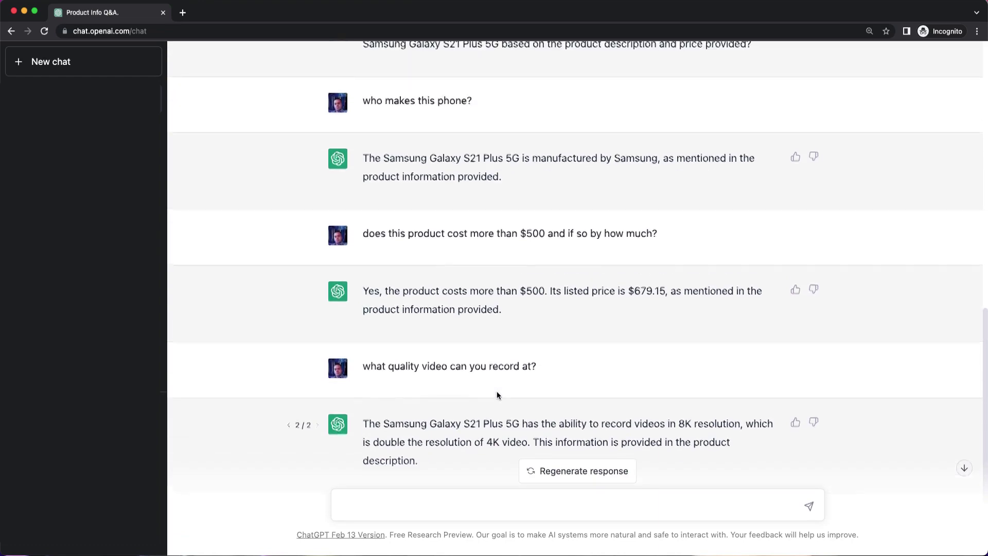
{"action": "scroll", "coordinate": [496, 393], "scroll_direction": "up", "scroll_amount": 3}
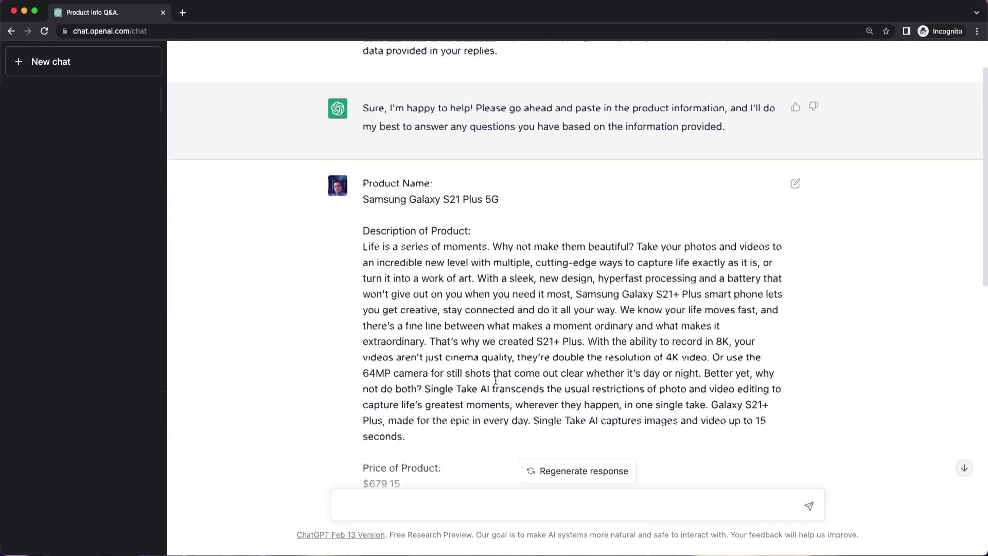
{"action": "scroll", "coordinate": [495, 383], "scroll_direction": "down", "scroll_amount": 2}
{"action": "scroll", "coordinate": [495, 380], "scroll_direction": "down", "scroll_amount": 2}
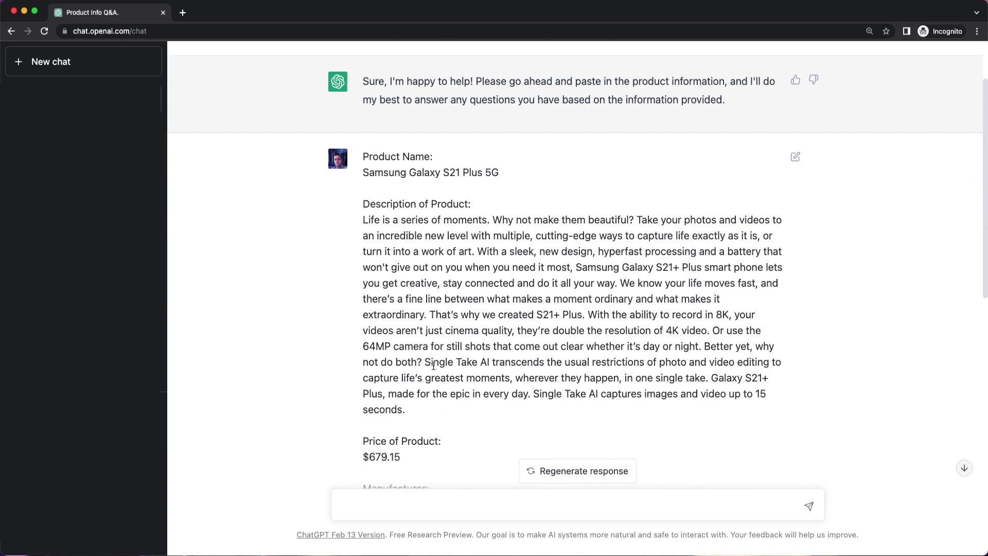
{"action": "scroll", "coordinate": [433, 365], "scroll_direction": "down", "scroll_amount": 5}
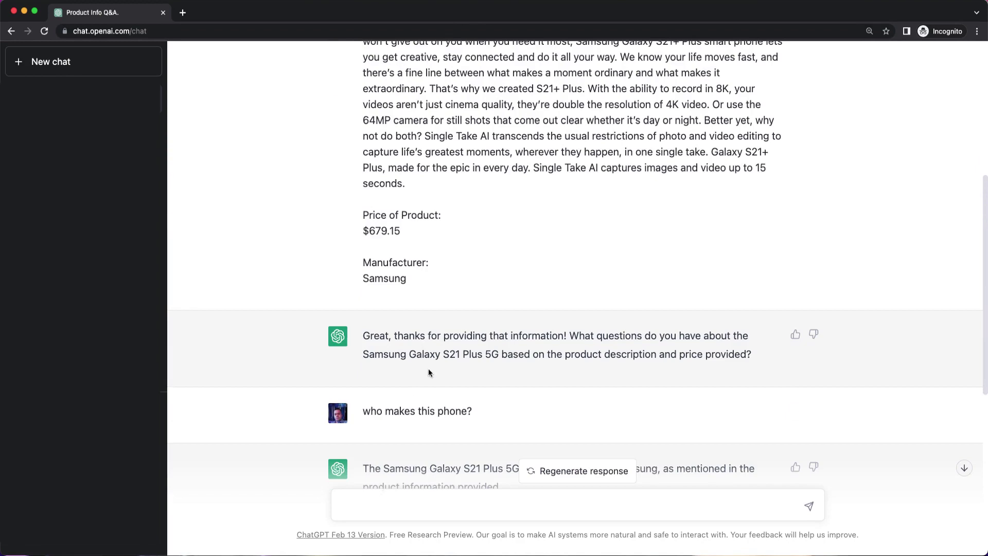
{"action": "scroll", "coordinate": [433, 381], "scroll_direction": "down", "scroll_amount": 8}
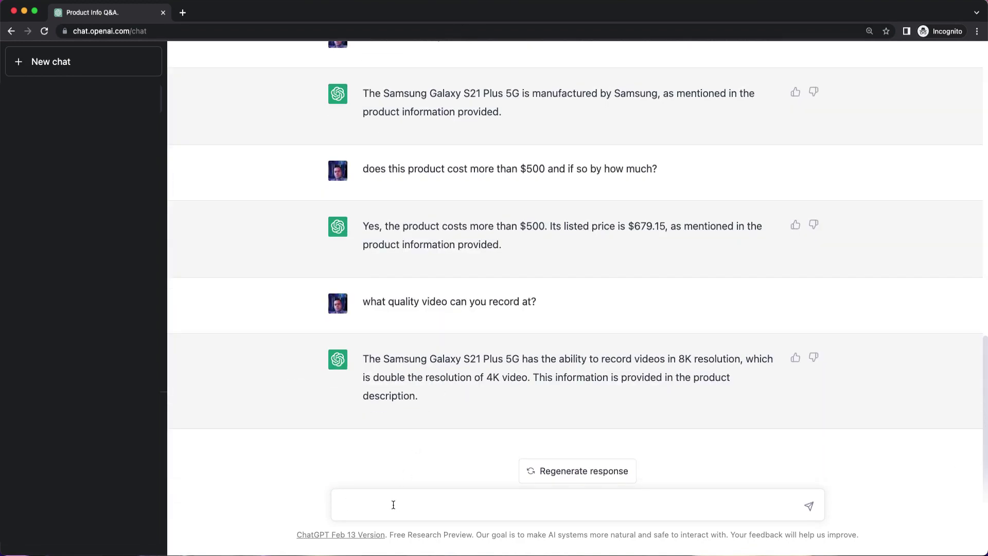
Ask about AI features, then request a short, simple product summary and an even shorter version.
{"action": "type", "text": "does the phone have any A"}
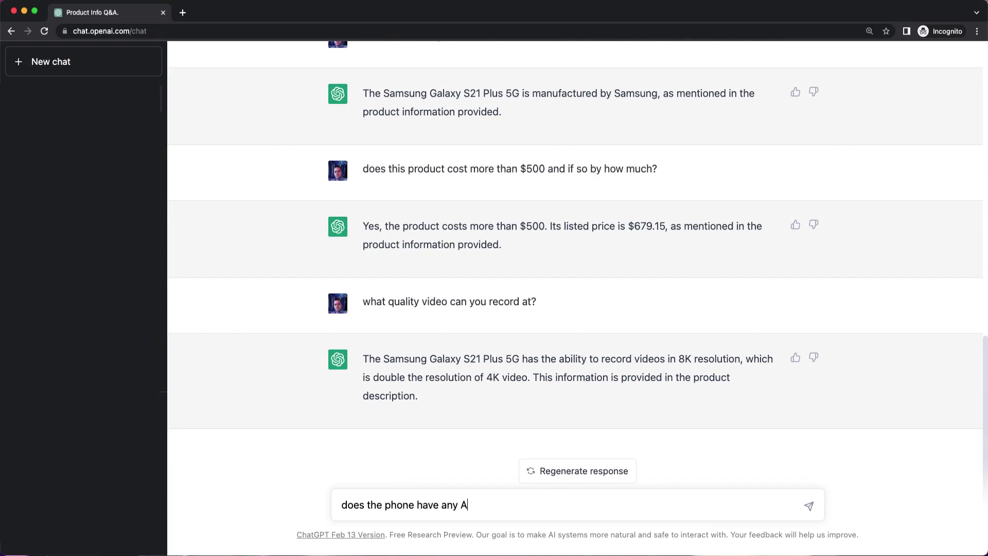
{"action": "type", "text": "I features?"}
{"action": "key", "text": "Return"}
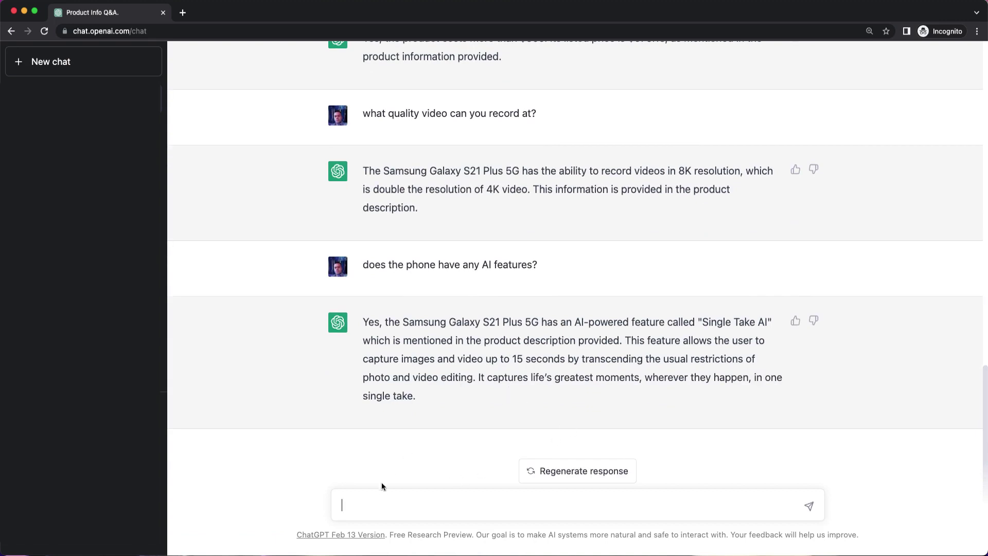
{"action": "type", "text": "please provide me a shor"}
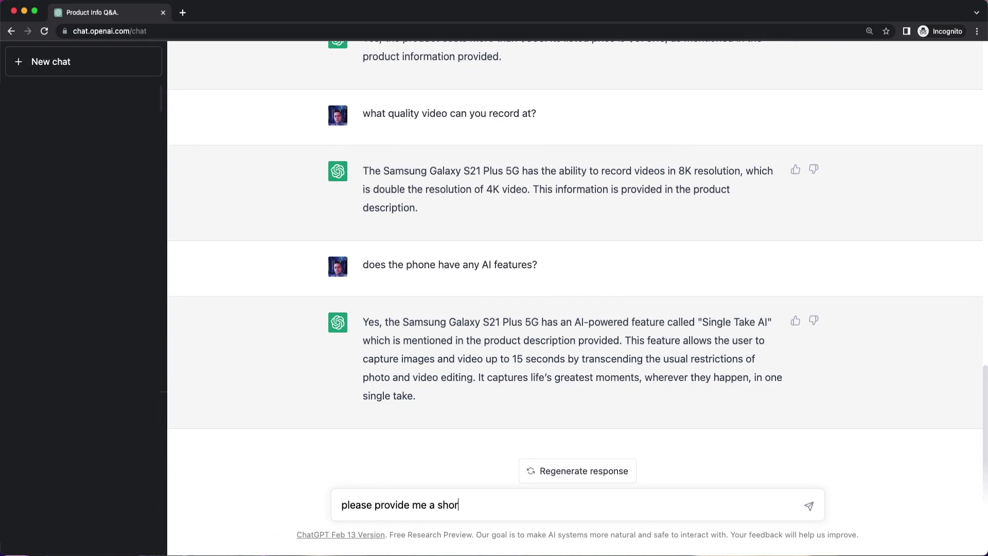
{"action": "type", "text": "t summary of the description of this "}
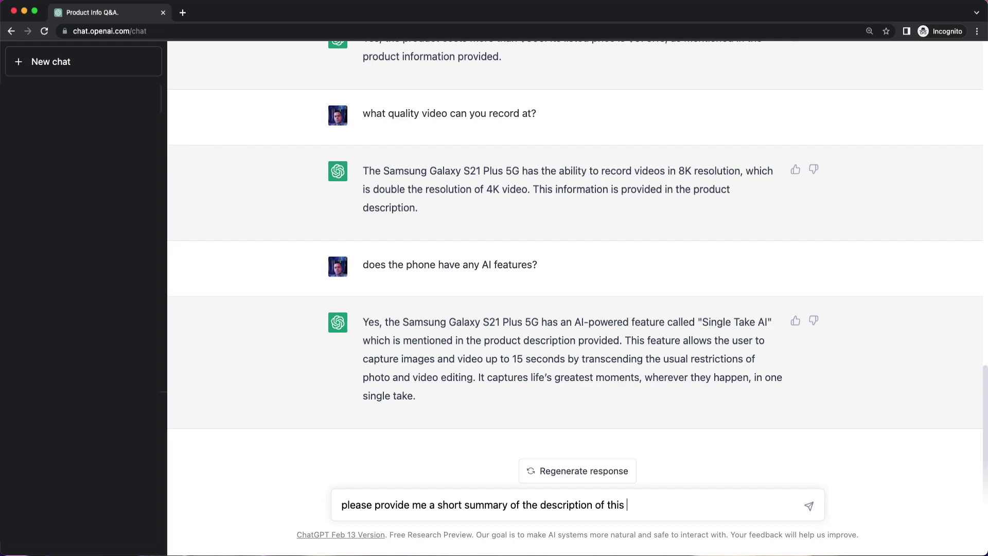
{"action": "type", "text": "product in simple and easy"}
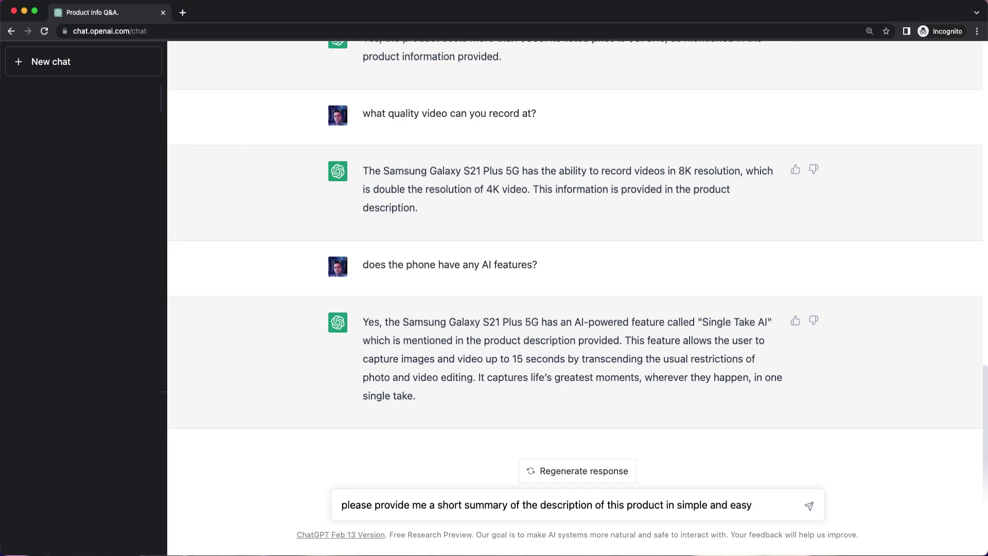
{"action": "type", "text": " terms"}
{"action": "key", "text": "Return"}
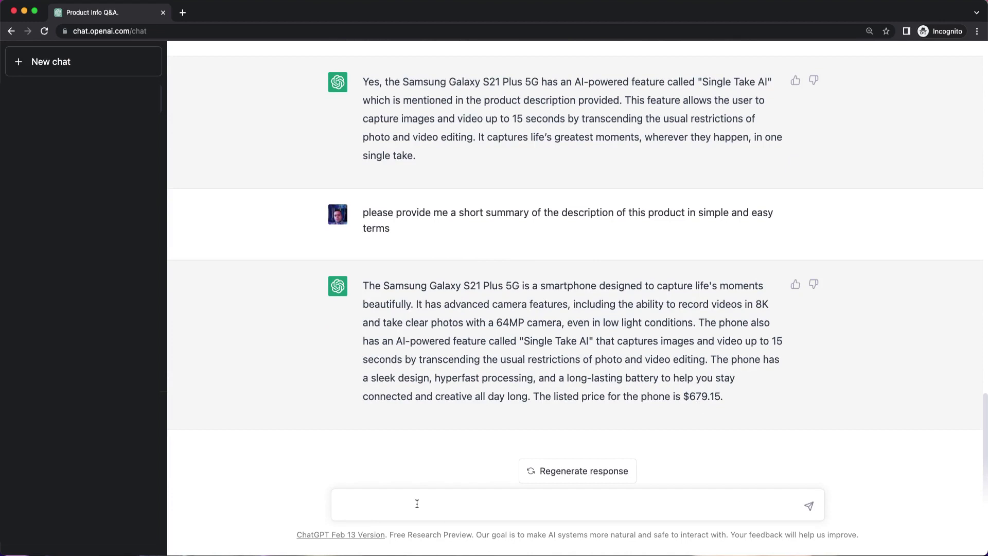
{"action": "type", "text": "please make this even shorter"}
{"action": "key", "text": "Return"}
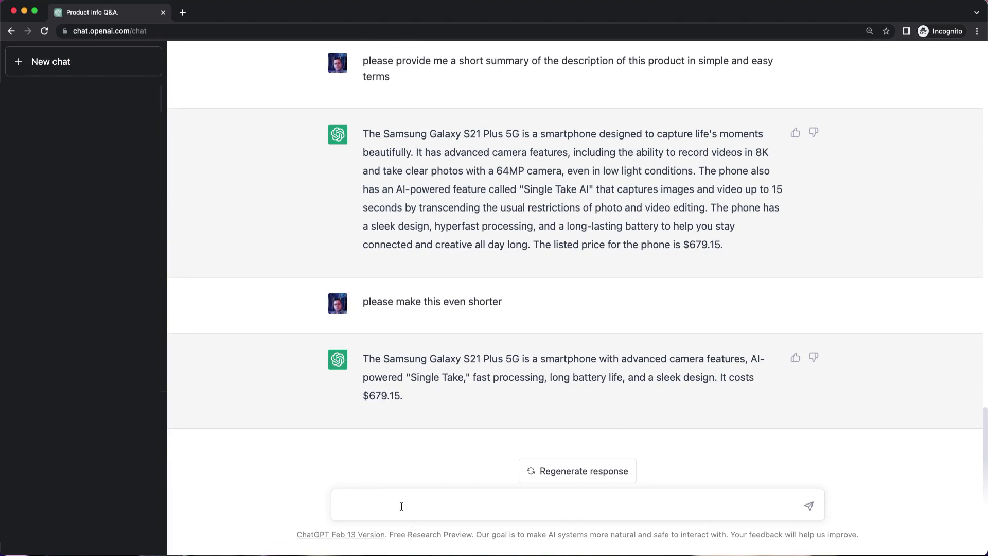
Send 'please describe this phone in extensive detail' and read through the long reply.
{"action": "type", "text": "please describe this pho"}
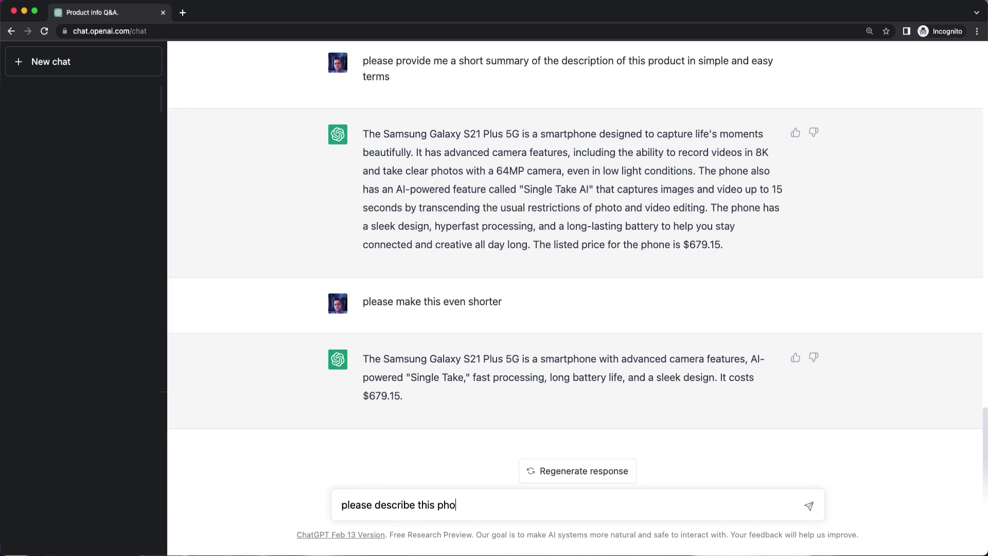
{"action": "type", "text": "ne in extensive detail"}
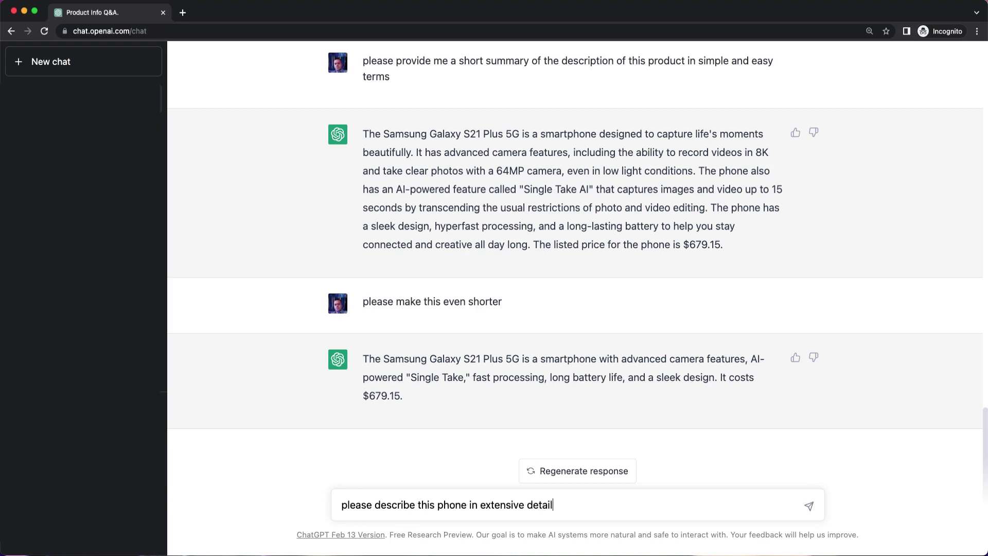
{"action": "key", "text": "Return"}
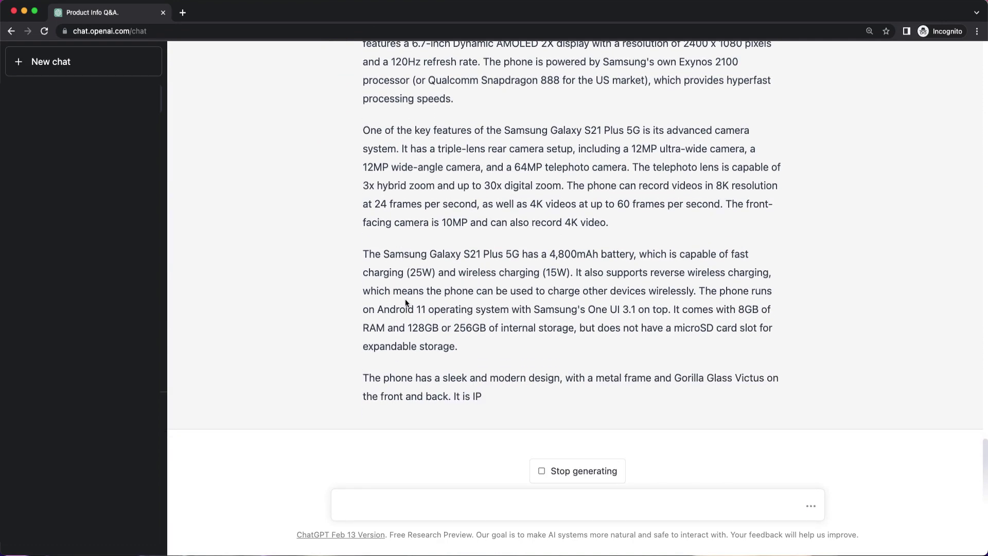
{"action": "scroll", "coordinate": [276, 340], "scroll_direction": "up", "scroll_amount": 5}
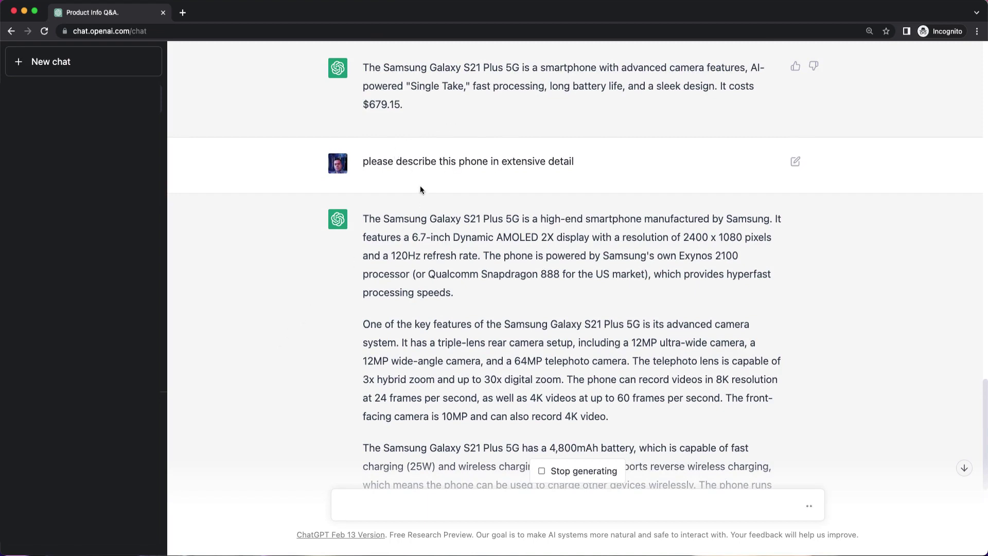
{"action": "scroll", "coordinate": [535, 180], "scroll_direction": "down", "scroll_amount": 5}
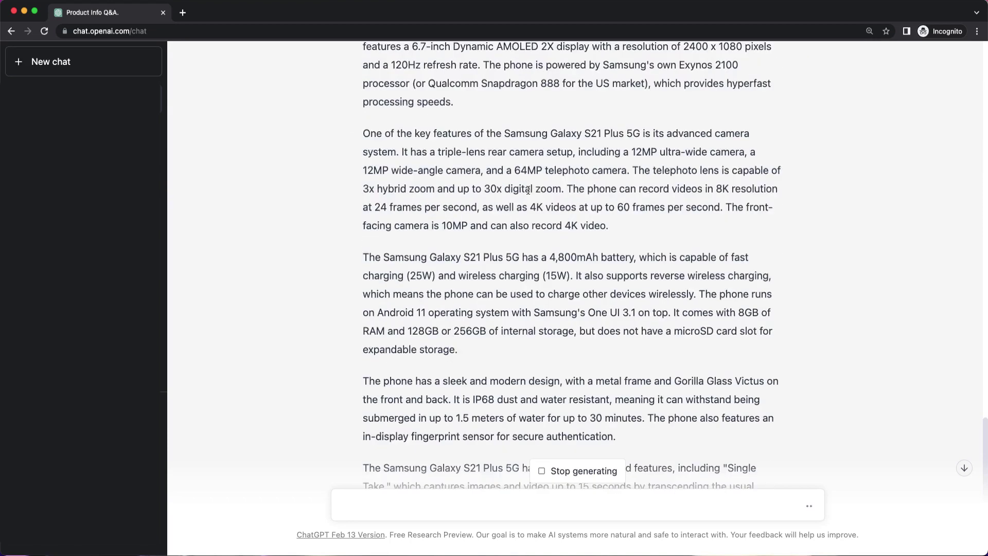
{"action": "scroll", "coordinate": [527, 189], "scroll_direction": "down", "scroll_amount": 2}
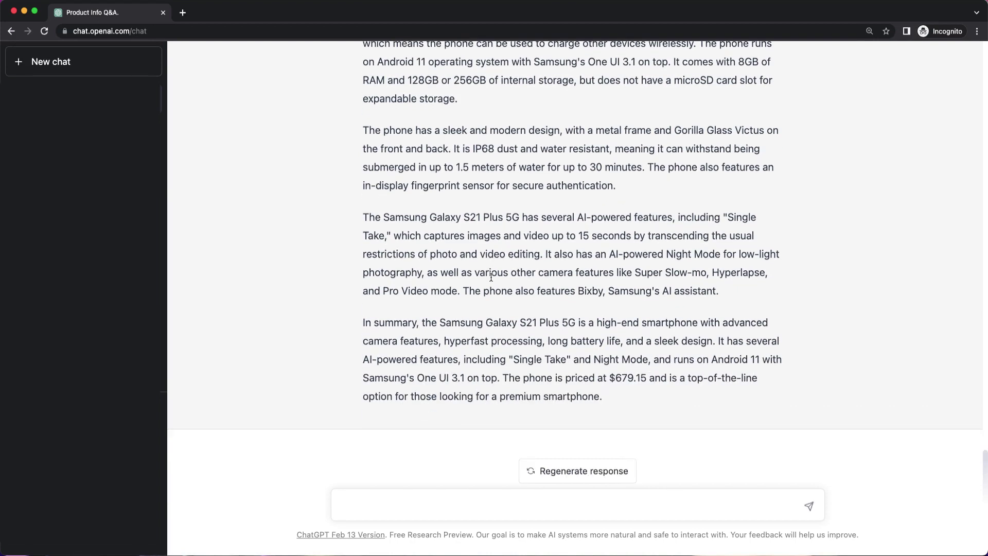
{"action": "scroll", "coordinate": [487, 278], "scroll_direction": "up", "scroll_amount": 9}
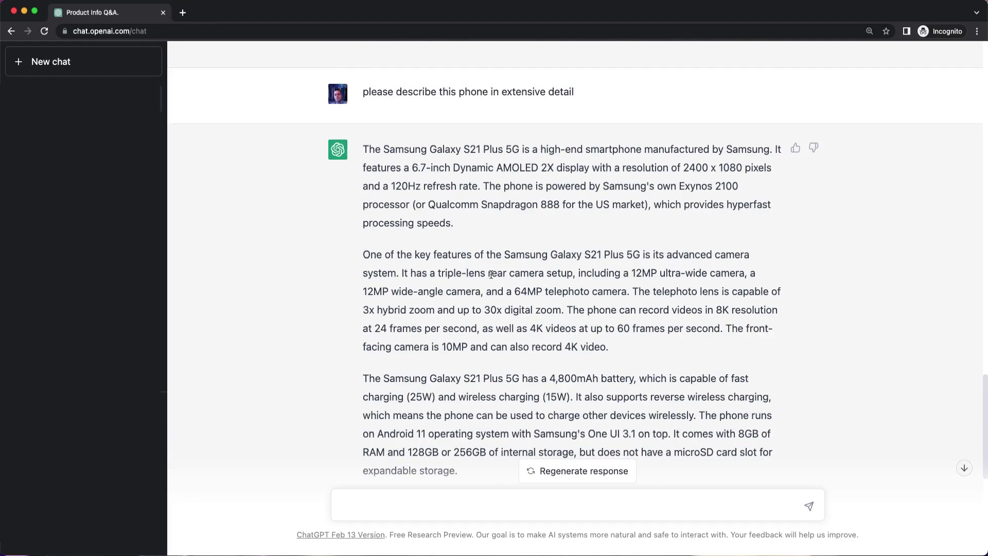
{"action": "scroll", "coordinate": [489, 276], "scroll_direction": "down", "scroll_amount": 5}
{"action": "scroll", "coordinate": [490, 274], "scroll_direction": "down", "scroll_amount": 5}
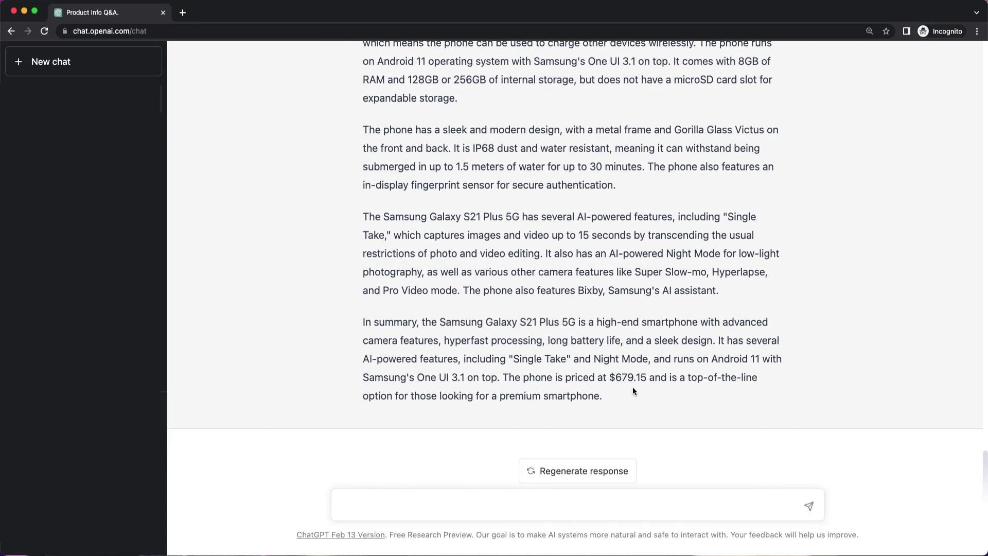
Send a message saying you'll provide a second product and want to ask about both products.
{"action": "left_click", "coordinate": [383, 506]}
{"action": "type", "text": "i'd like to provide information on a s"}
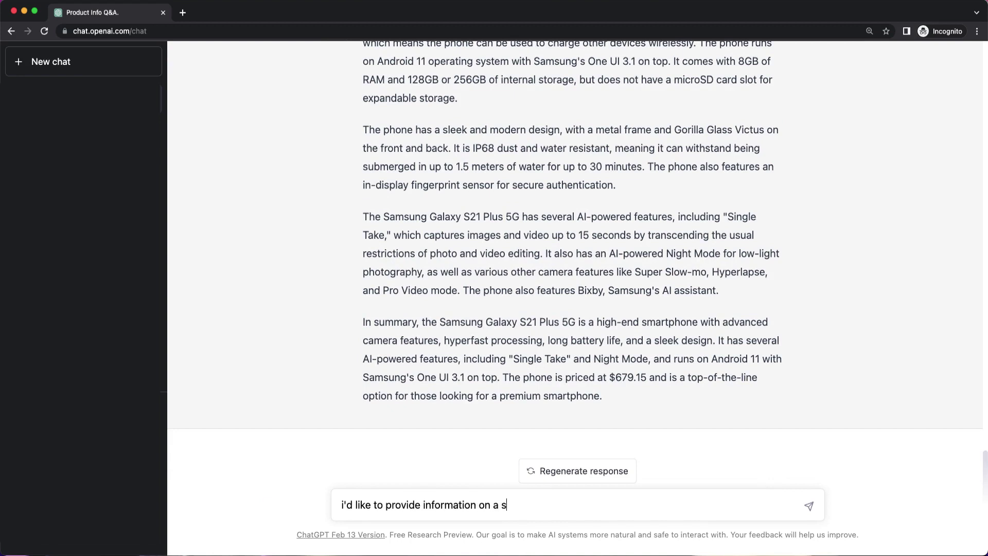
{"action": "type", "text": "econd product and b"}
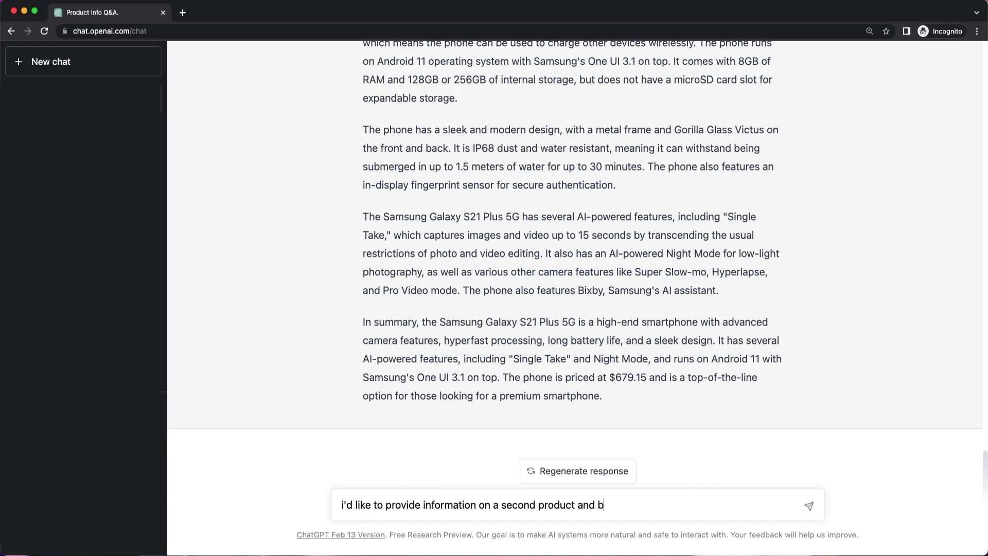
{"action": "type", "text": "e able to ask ques"}
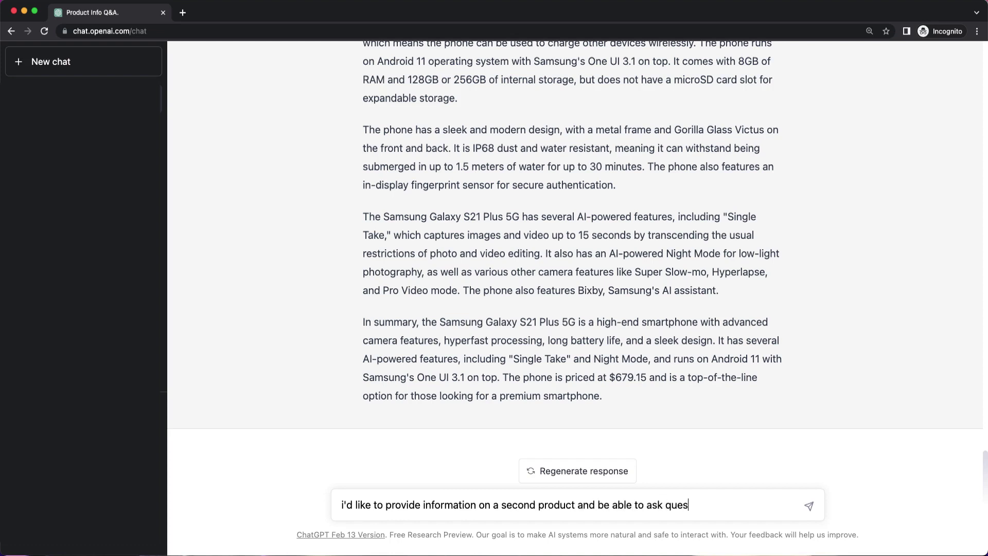
{"action": "type", "text": "tions about the to"}
{"action": "key", "text": "BackSpace"}
{"action": "key", "text": "BackSpace"}
{"action": "type", "text": "wo product"}
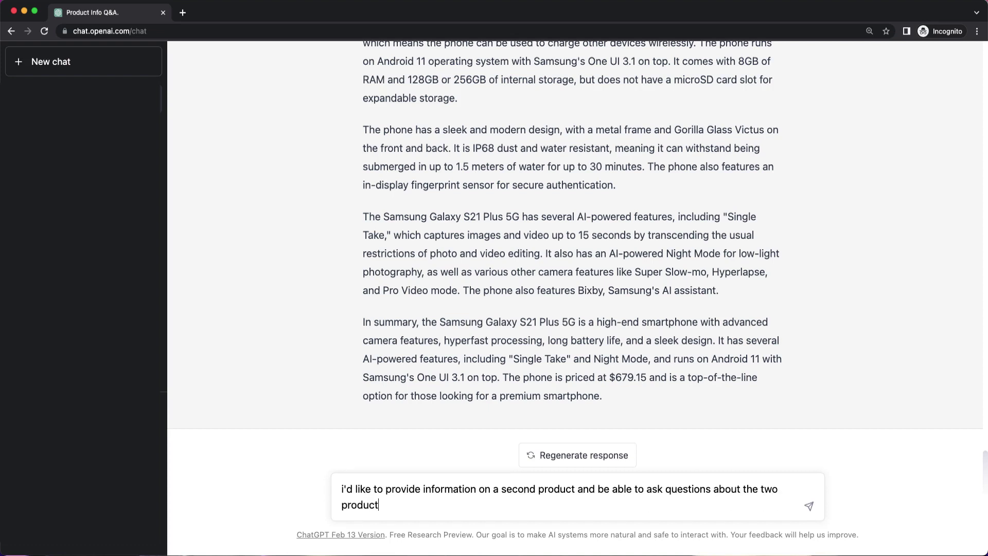
{"action": "type", "text": "s i have provided data on"}
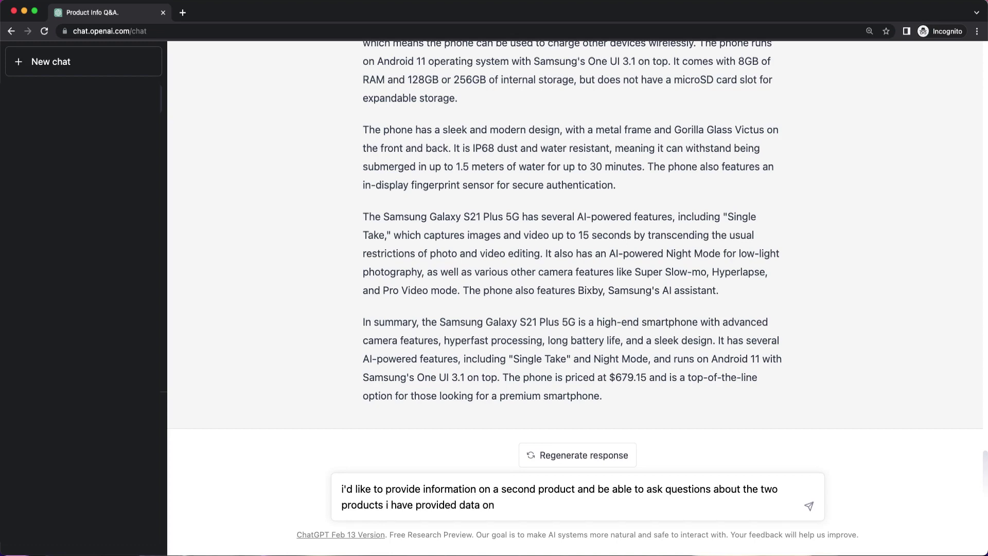
{"action": "key", "text": "Return"}
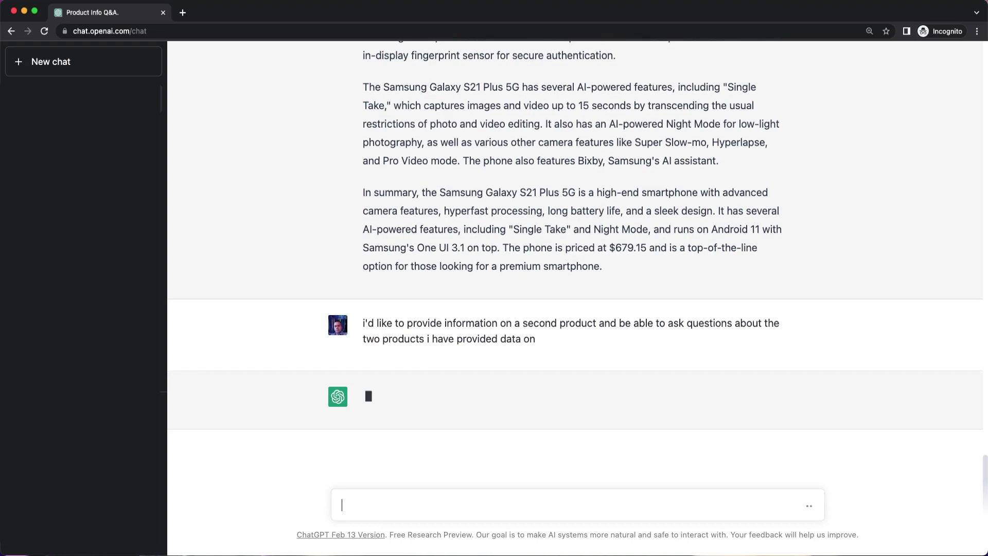
Paste the iPhone 12 Pro Max details ($934.15, Apple) with each label on its own line, and send them.
{"action": "key", "text": "super+v"}
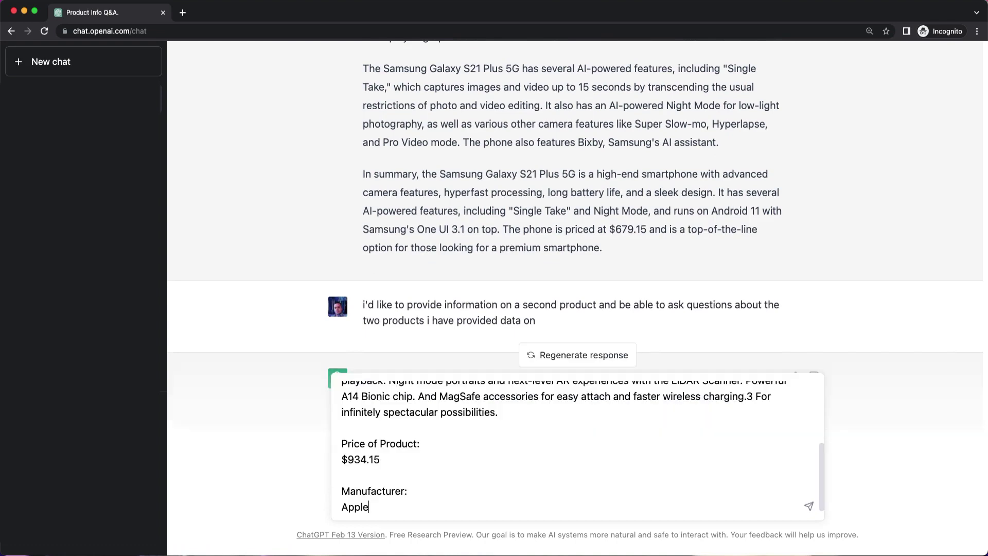
{"action": "scroll", "coordinate": [432, 455], "scroll_direction": "up", "scroll_amount": 5}
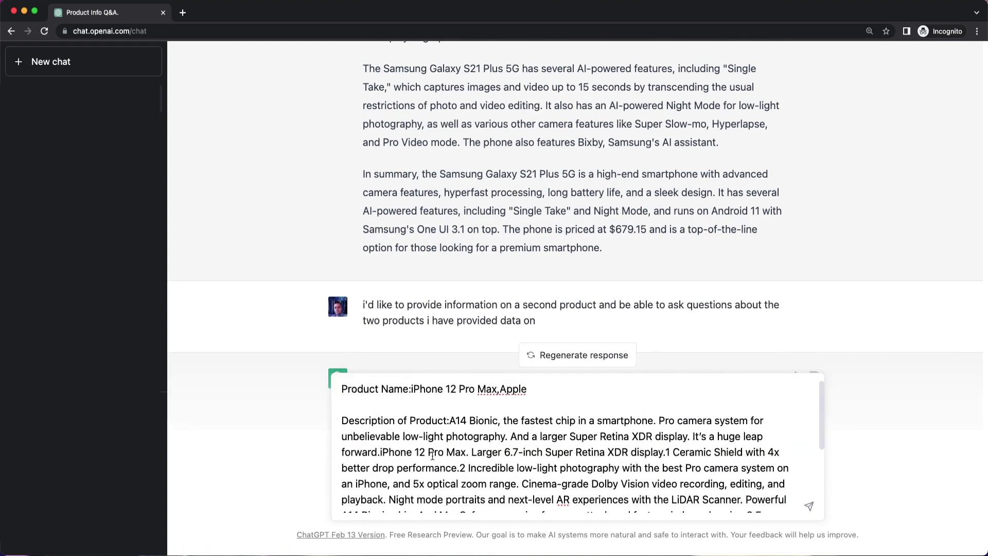
{"action": "left_click", "coordinate": [415, 391]}
{"action": "key", "text": "shift+Return"}
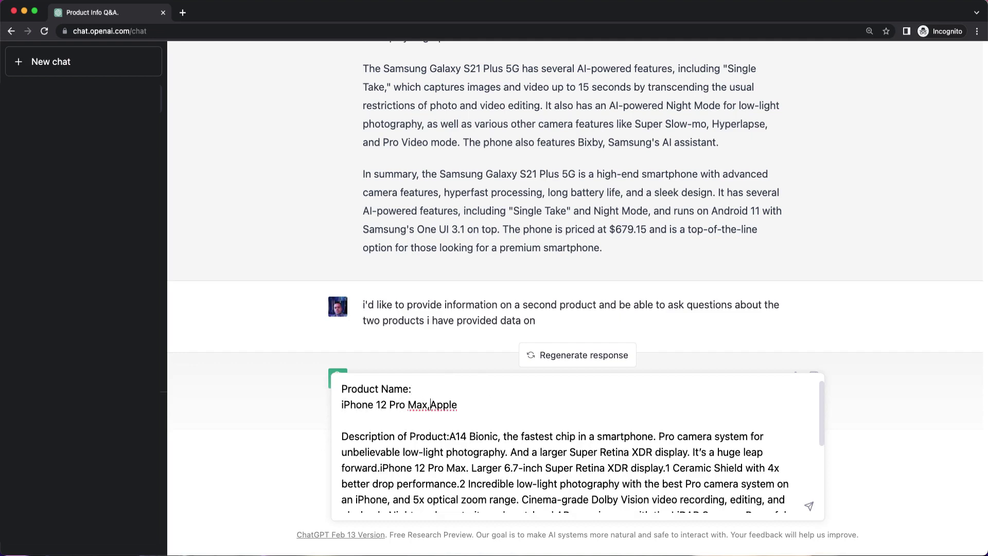
{"action": "key", "text": "BackSpace"}
{"action": "key", "text": "BackSpace"}
{"action": "key", "text": "BackSpace"}
{"action": "key", "text": "BackSpace"}
{"action": "key", "text": "BackSpace"}
{"action": "key", "text": "BackSpace"}
{"action": "key", "text": "shift+Return"}
{"action": "scroll", "coordinate": [576, 447], "scroll_direction": "down", "scroll_amount": 5}
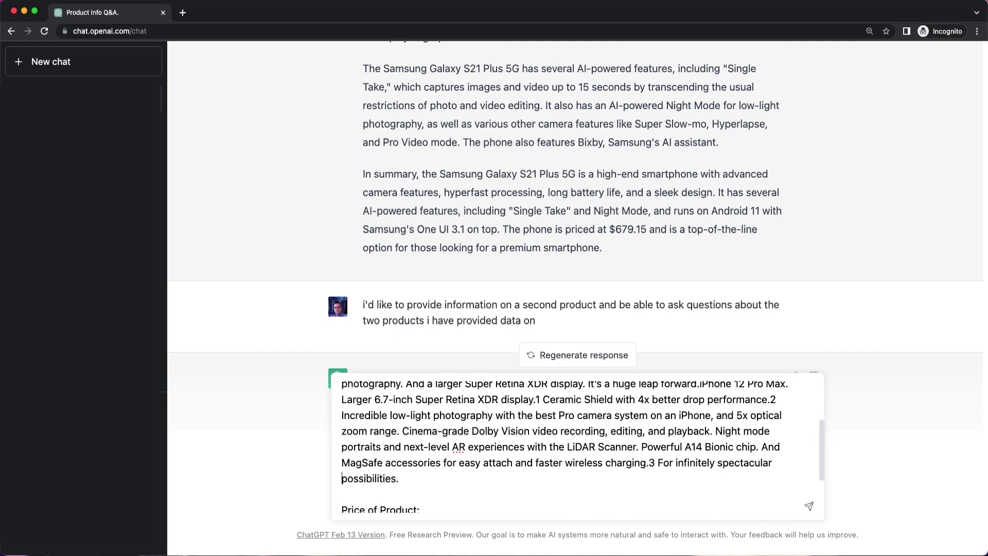
{"action": "left_click", "coordinate": [419, 443]}
{"action": "key", "text": "shift+Return"}
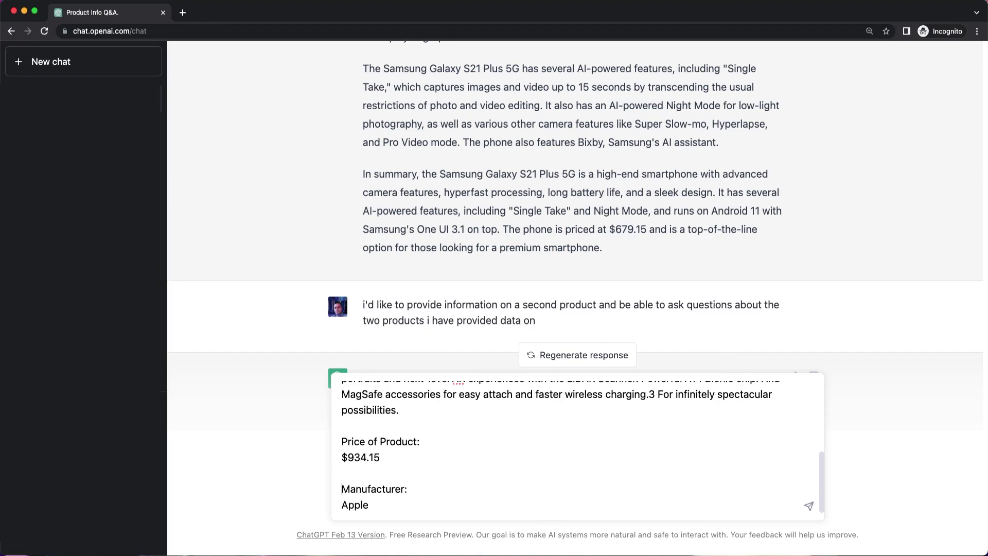
{"action": "left_click", "coordinate": [809, 506]}
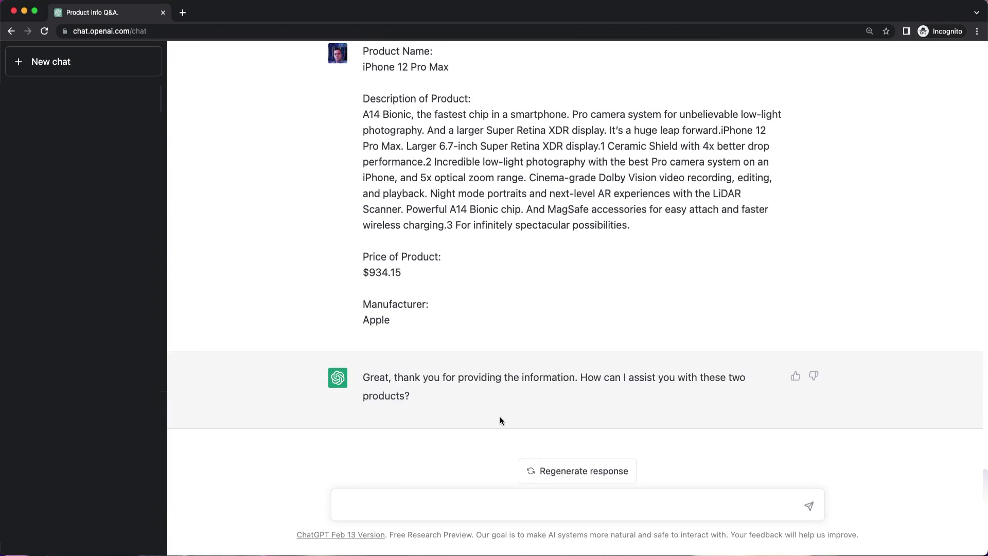
Ask 'who are the manufacturers of these products'.
{"action": "left_click", "coordinate": [391, 503]}
{"action": "type", "text": "who are the manu"}
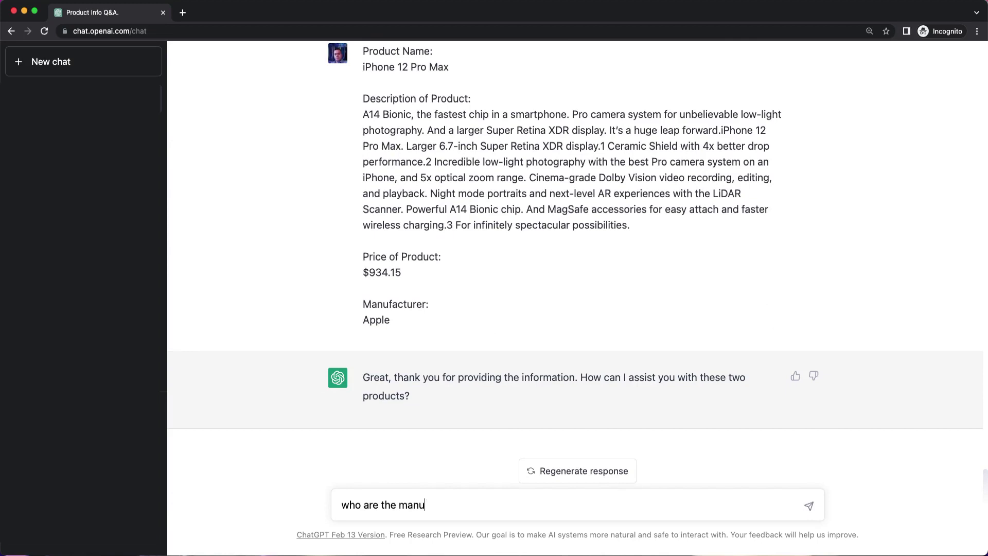
{"action": "type", "text": "facturers of these produc"}
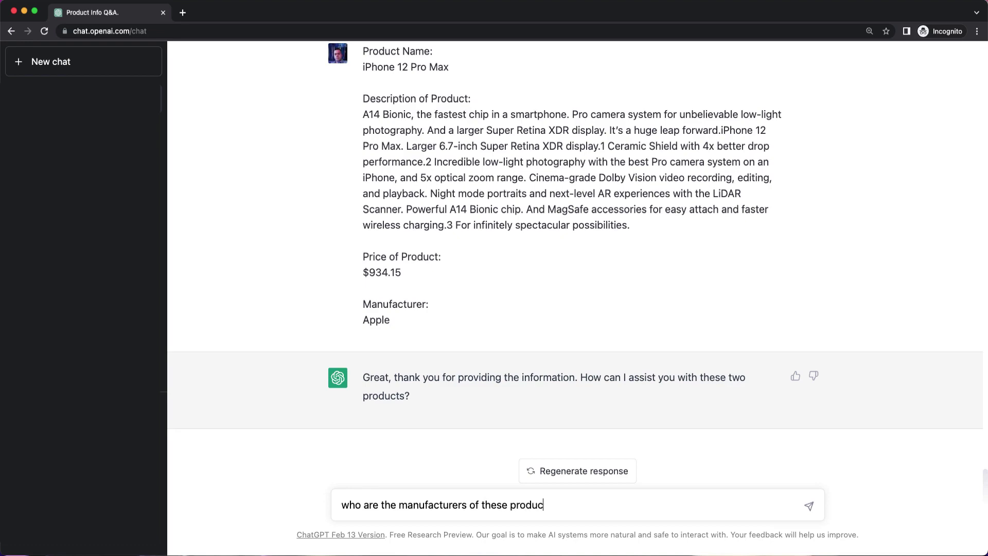
{"action": "type", "text": "ts"}
{"action": "key", "text": "Return"}
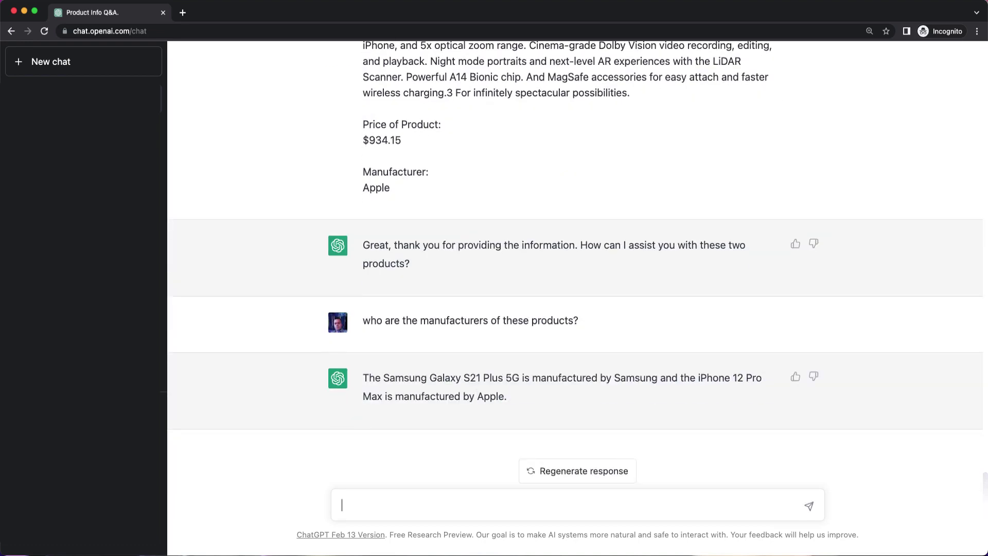
Ask what type of display the iPhone 12 uses.
{"action": "scroll", "coordinate": [478, 365], "scroll_direction": "up", "scroll_amount": 5}
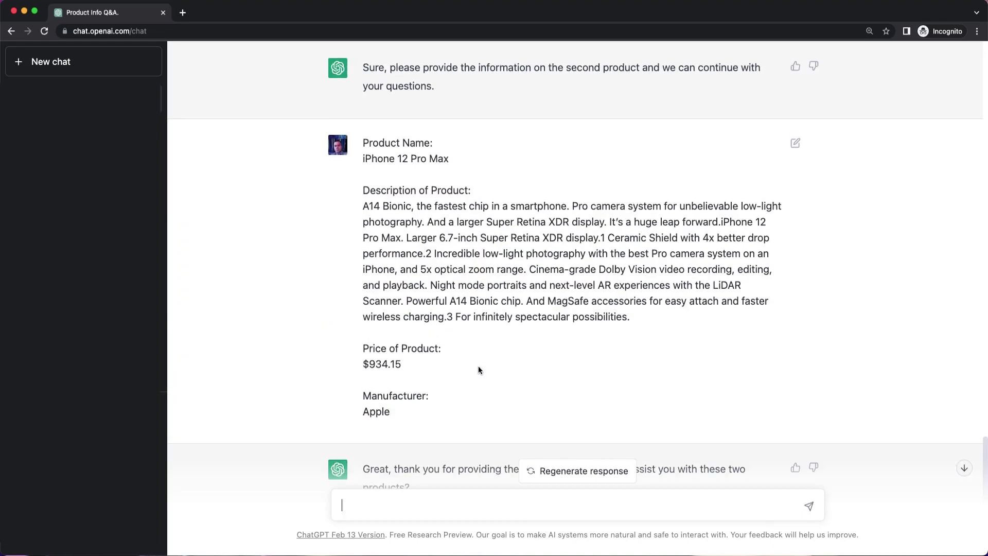
{"action": "scroll", "coordinate": [477, 365], "scroll_direction": "down", "scroll_amount": 5}
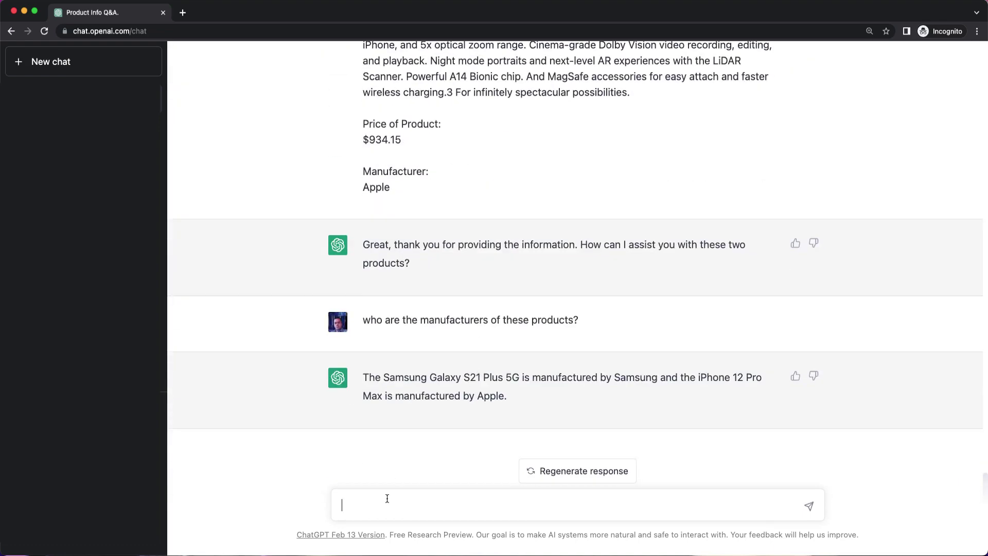
{"action": "type", "text": "what type of display"}
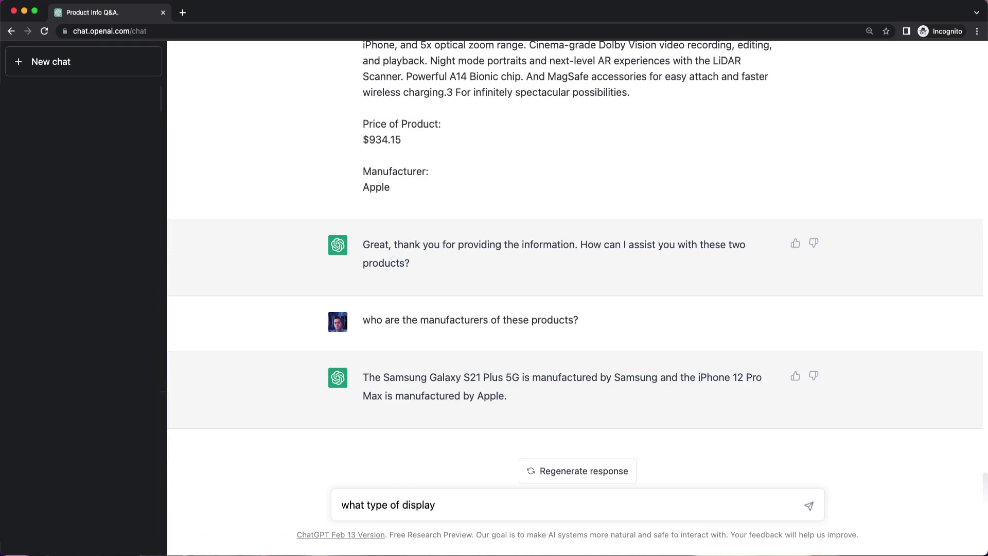
{"action": "type", "text": " does the iphone 12 "}
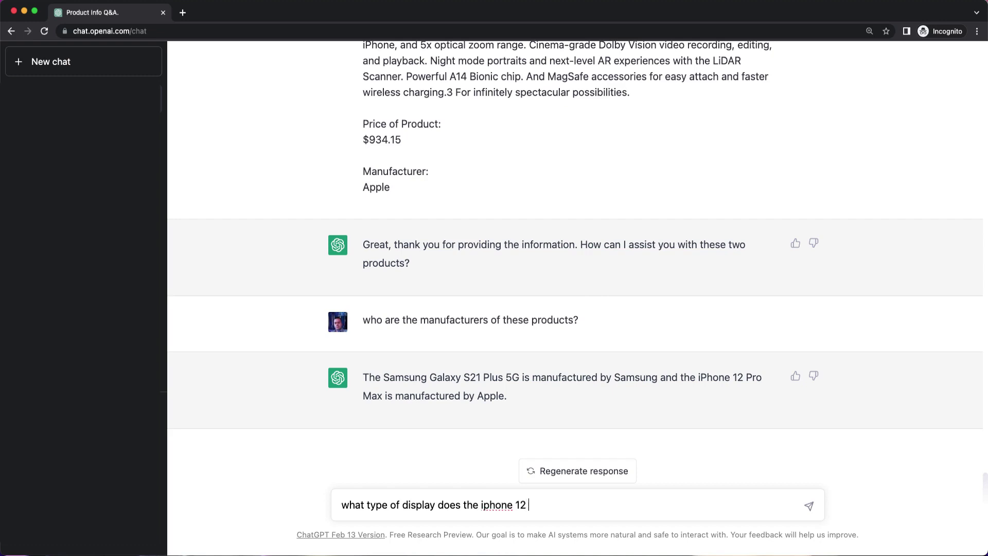
{"action": "type", "text": "use?"}
{"action": "key", "text": "Return"}
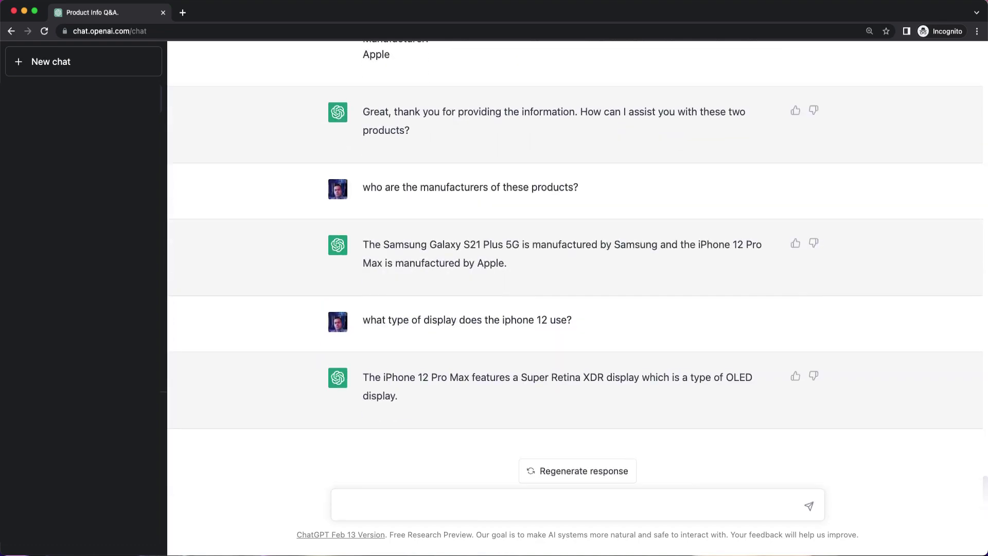
Check the Super Retina XDR mention in the iPhone description against the display answer.
{"action": "scroll", "coordinate": [520, 403], "scroll_direction": "up", "scroll_amount": 6}
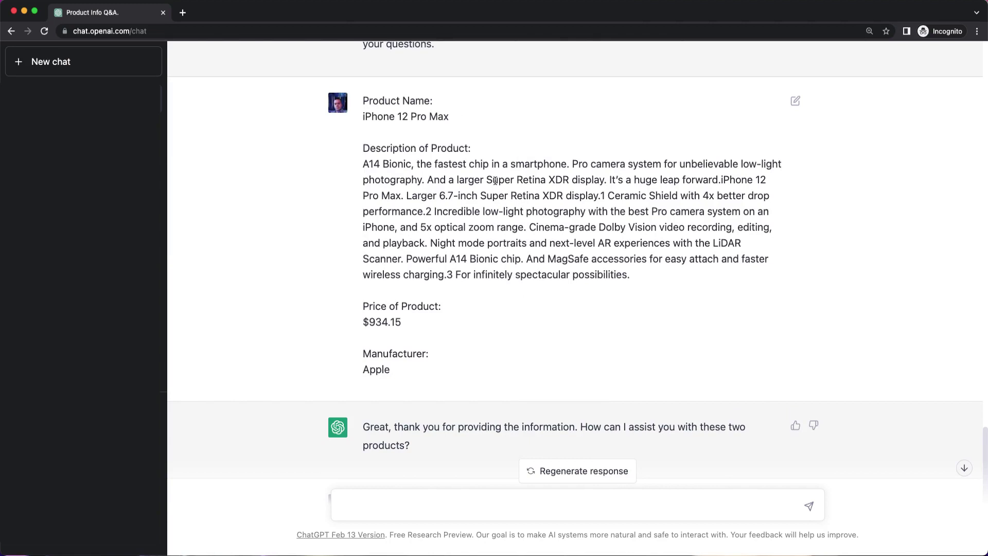
{"action": "left_click_drag", "start_coordinate": [493, 180], "coordinate": [578, 181]}
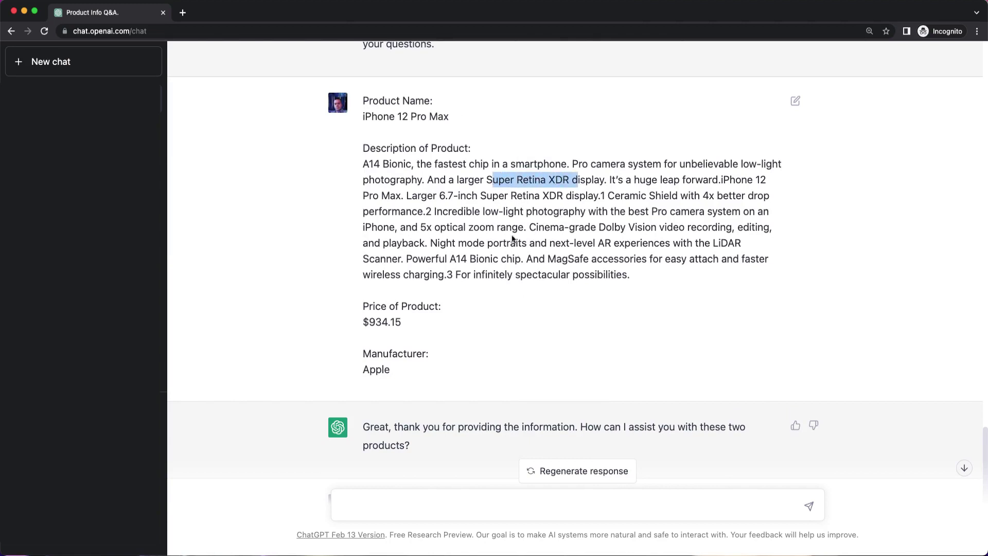
{"action": "left_click", "coordinate": [497, 198]}
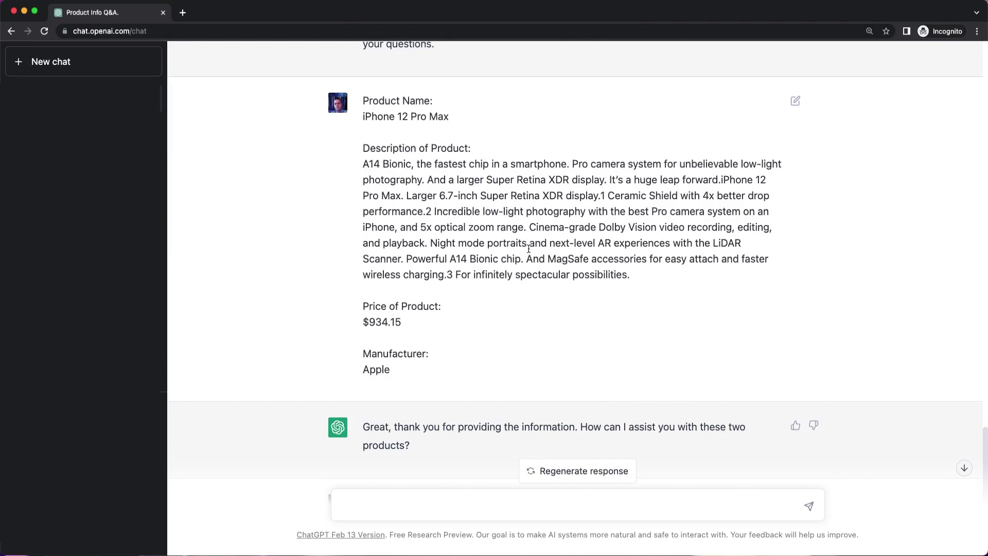
{"action": "scroll", "coordinate": [525, 249], "scroll_direction": "down", "scroll_amount": 6}
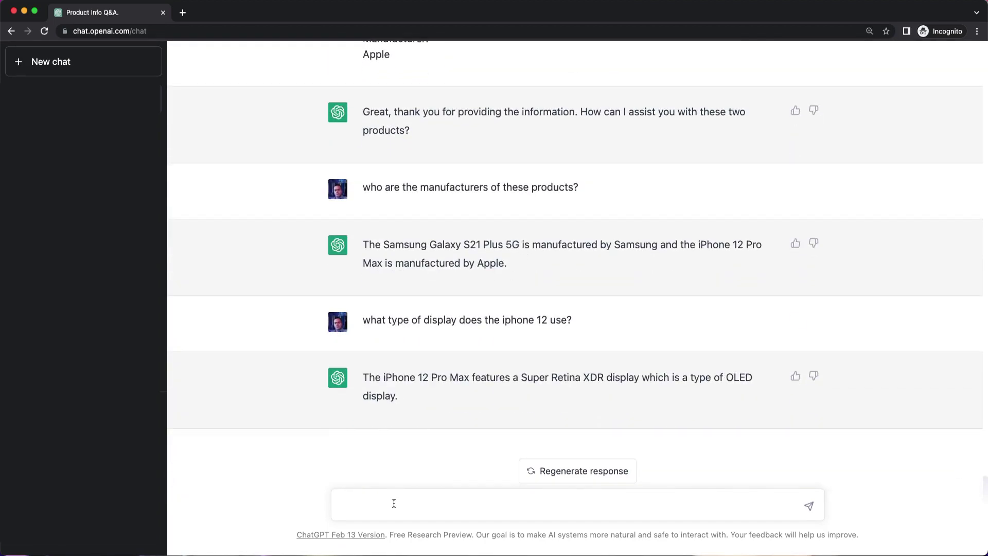
Ask 'which product costs less money?' and review the reply.
{"action": "left_click", "coordinate": [394, 503]}
{"action": "type", "text": "is th"}
{"action": "key", "text": "BackSpace"}
{"action": "key", "text": "BackSpace"}
{"action": "type", "text": "which product costs less money?"}
{"action": "key", "text": "Return"}
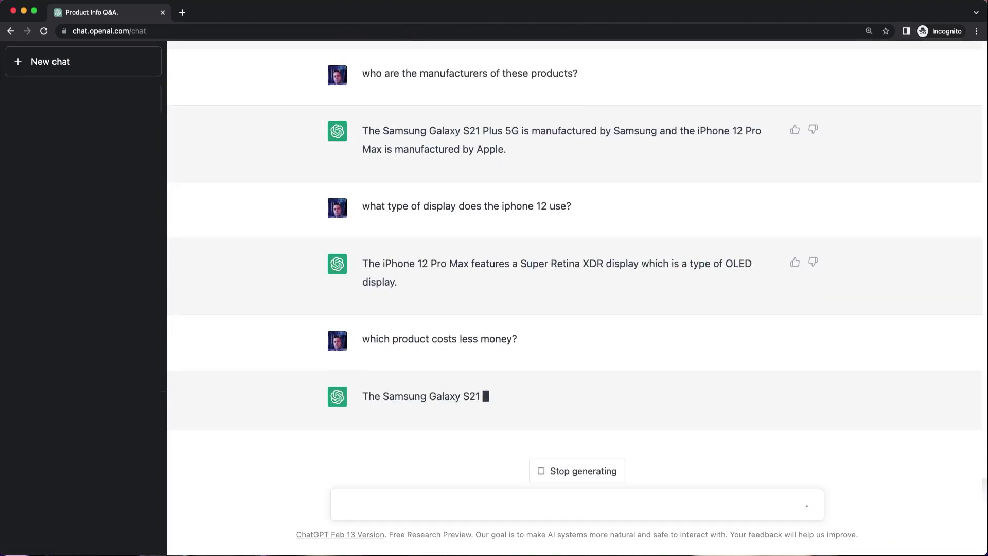
{"action": "scroll", "coordinate": [448, 314], "scroll_direction": "up", "scroll_amount": 15}
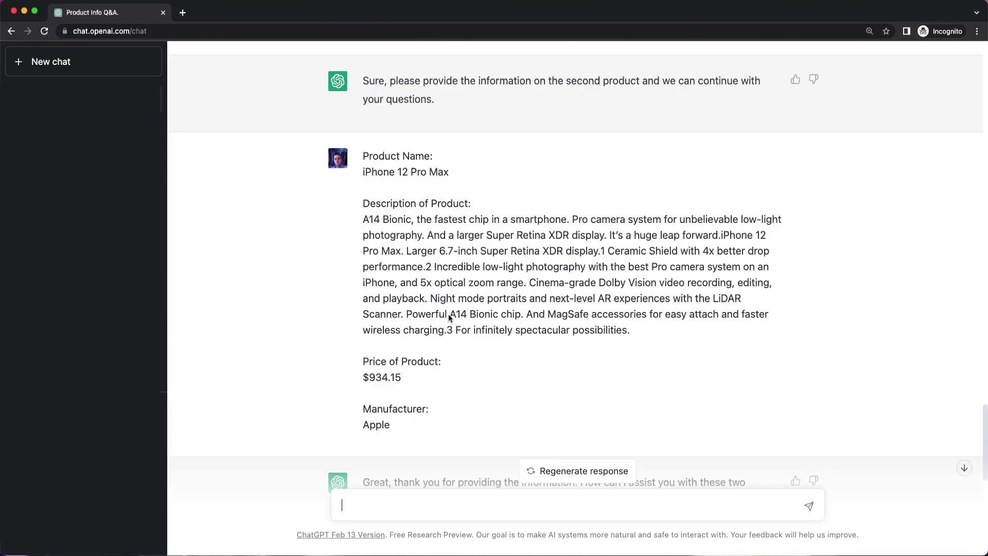
Ask what type of drop performance the two phones have.
{"action": "scroll", "coordinate": [449, 314], "scroll_direction": "down", "scroll_amount": 15}
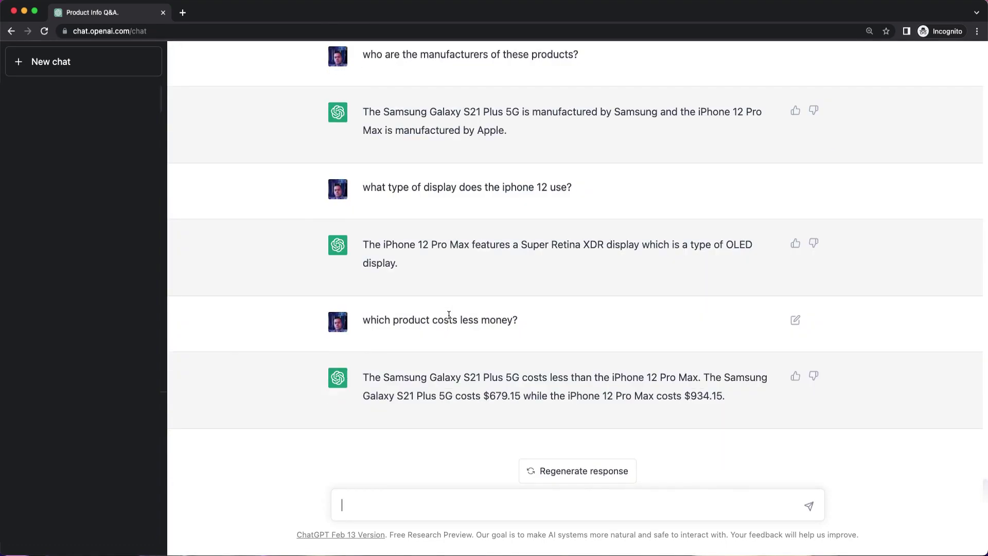
{"action": "type", "text": "which "}
{"action": "type", "text": "at type of drop per"}
{"action": "type", "text": "formance do these p"}
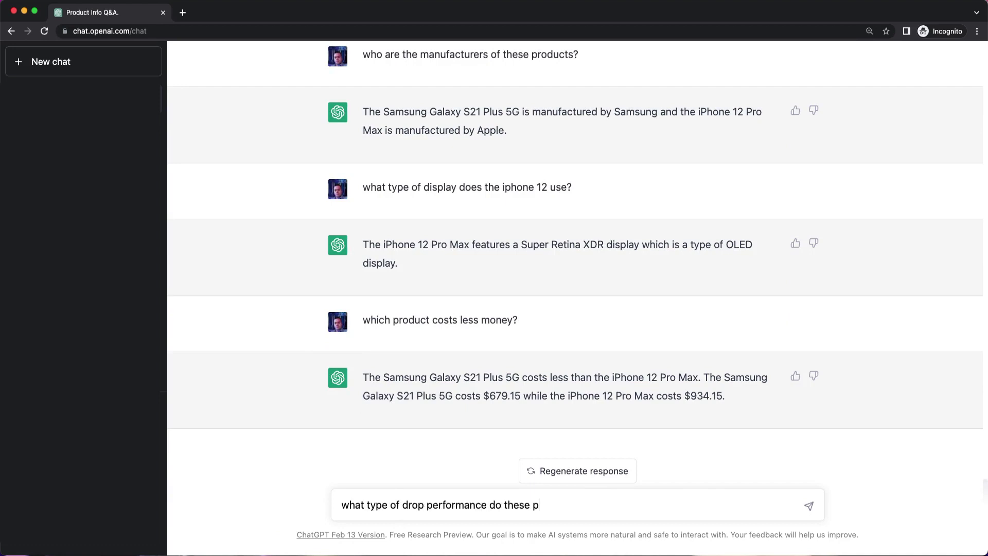
{"action": "type", "text": "hones have?"}
{"action": "key", "text": "Return"}
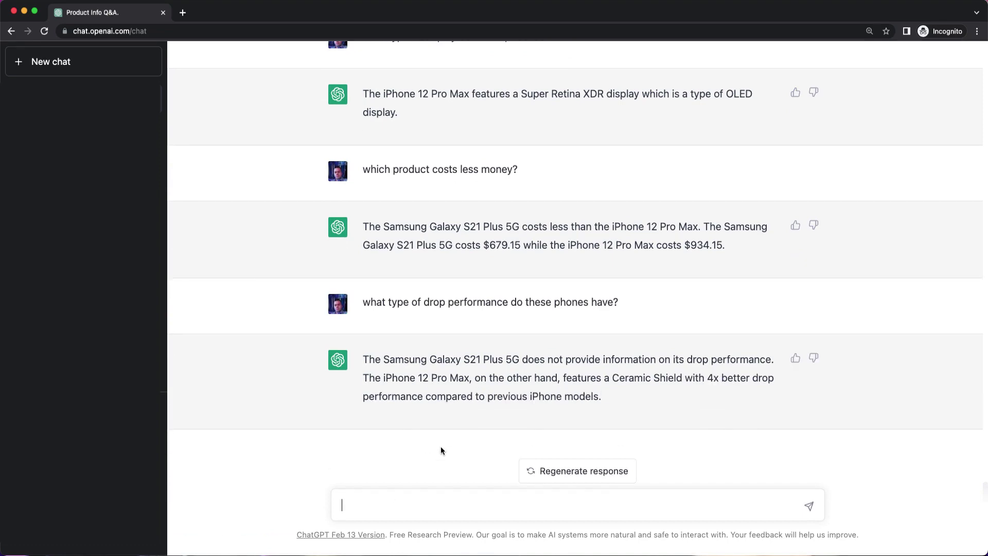
Verify the answer against the Ceramic Shield claim in the iPhone description.
{"action": "scroll", "coordinate": [560, 344], "scroll_direction": "up", "scroll_amount": 8}
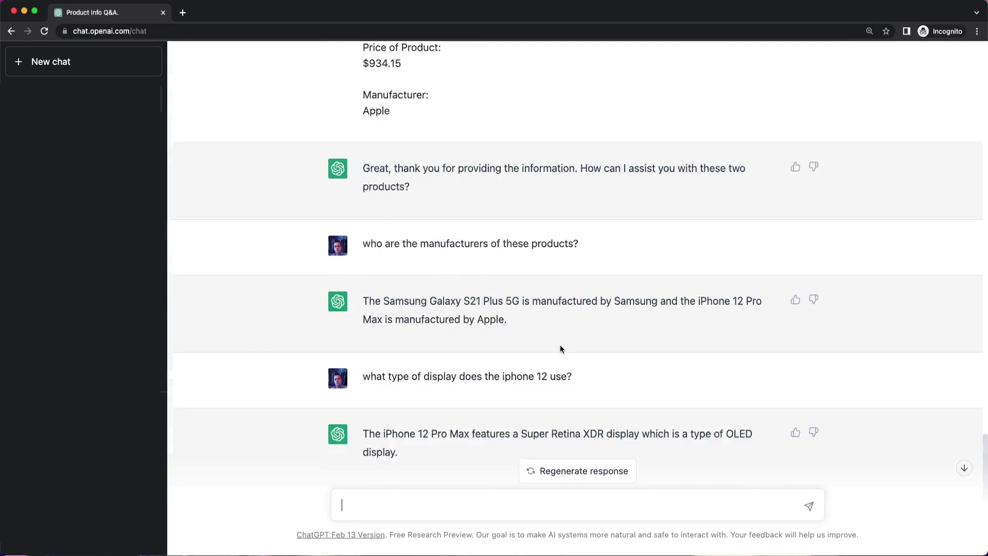
{"action": "scroll", "coordinate": [559, 349], "scroll_direction": "up", "scroll_amount": 5}
{"action": "scroll", "coordinate": [558, 349], "scroll_direction": "up", "scroll_amount": 4}
{"action": "scroll", "coordinate": [556, 352], "scroll_direction": "down", "scroll_amount": 4}
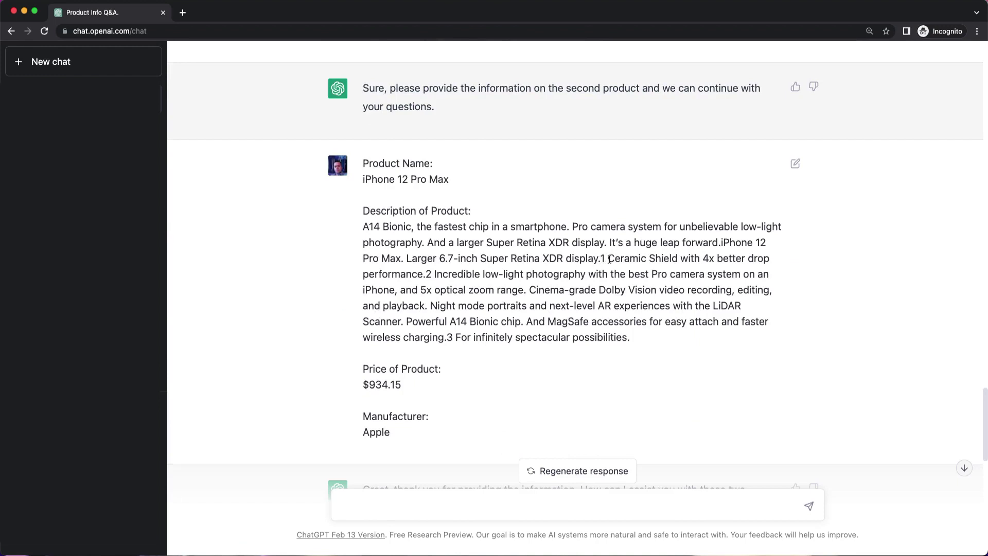
{"action": "left_click_drag", "start_coordinate": [608, 260], "coordinate": [568, 293]}
{"action": "left_click", "coordinate": [523, 308]}
{"action": "scroll", "coordinate": [563, 310], "scroll_direction": "down", "scroll_amount": 15}
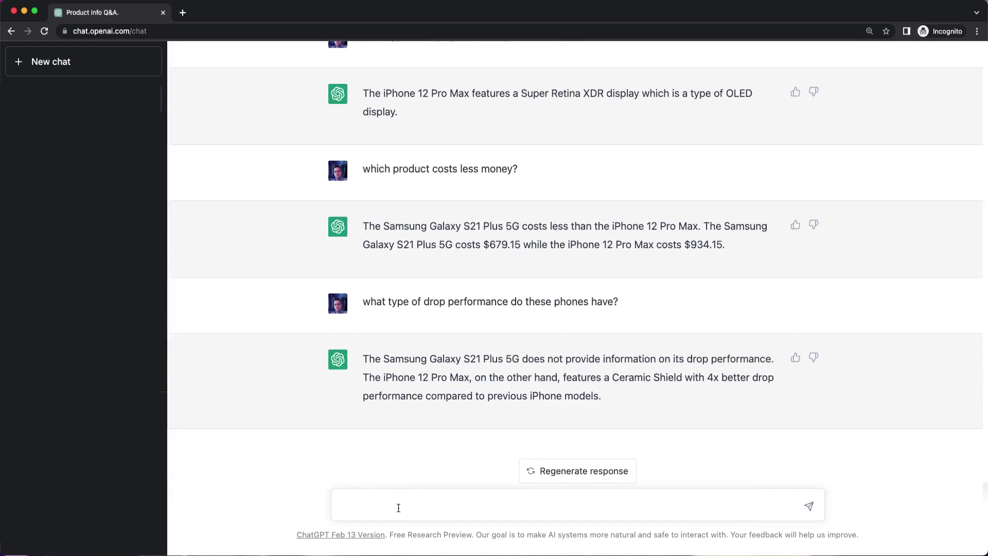
Ask 'which of these two phones is the better phone?', then ask which has better features for a shopper.
{"action": "type", "text": "which of these two phones is the"}
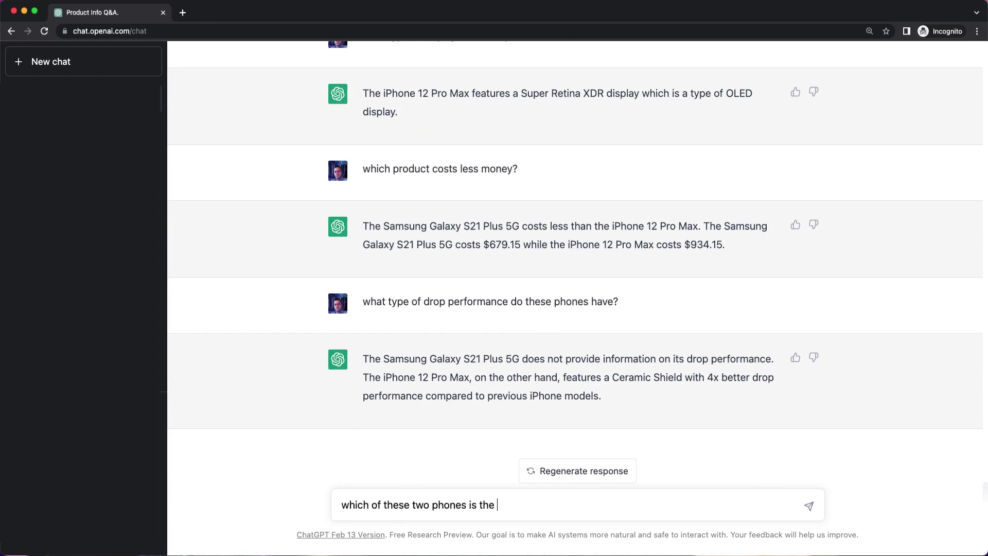
{"action": "type", "text": "better phone?"}
{"action": "key", "text": "Return"}
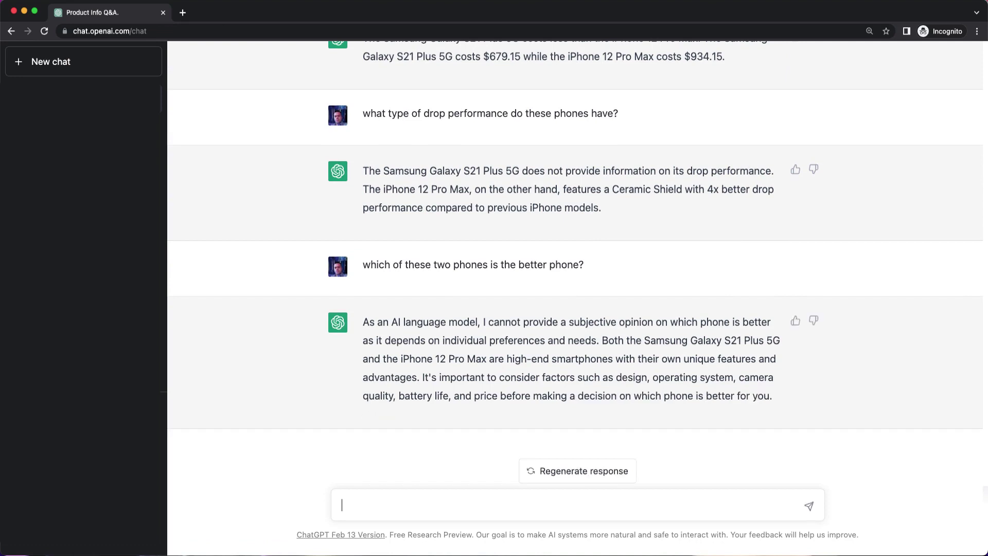
{"action": "type", "text": "you were a person shopping for o"}
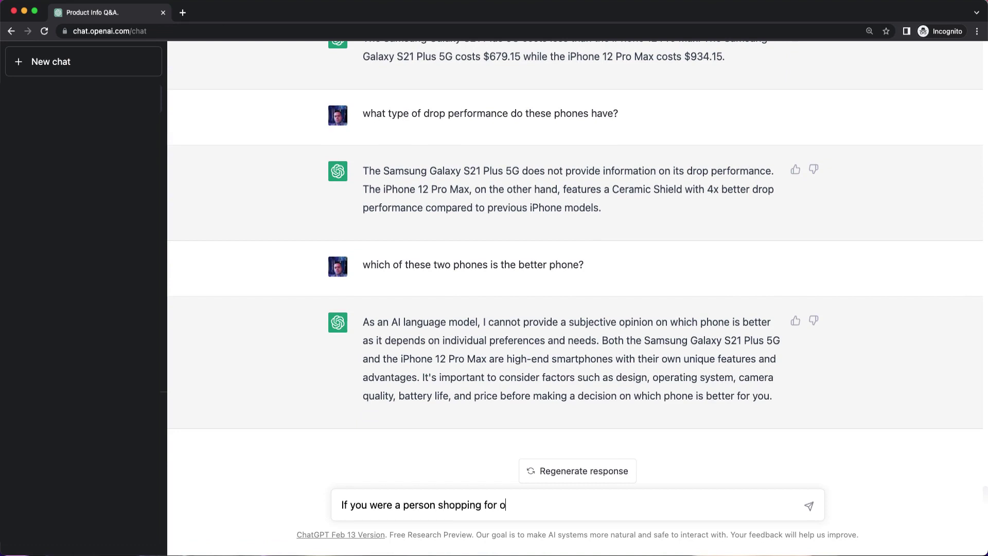
{"action": "type", "text": "ne of these two phones, which p"}
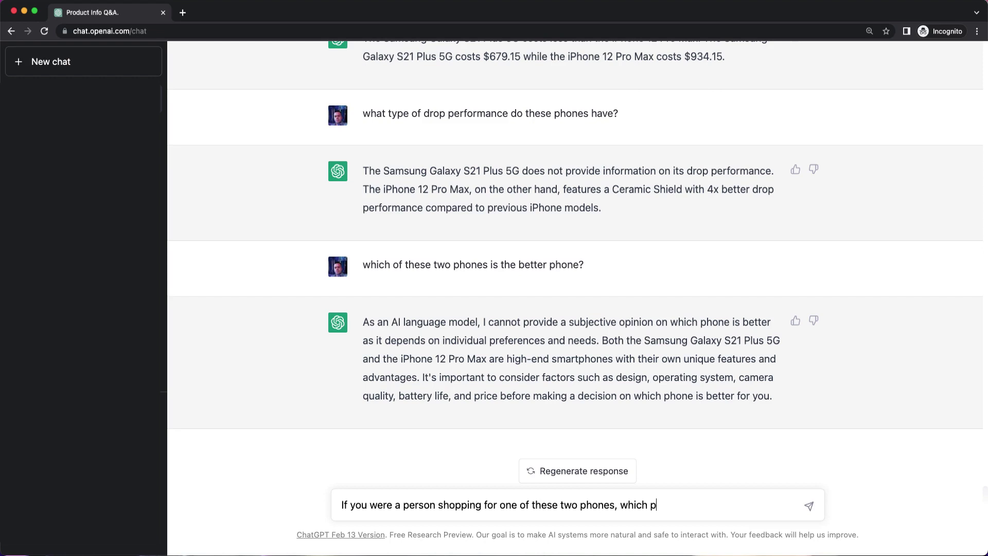
{"action": "type", "text": "hone has the better features?"}
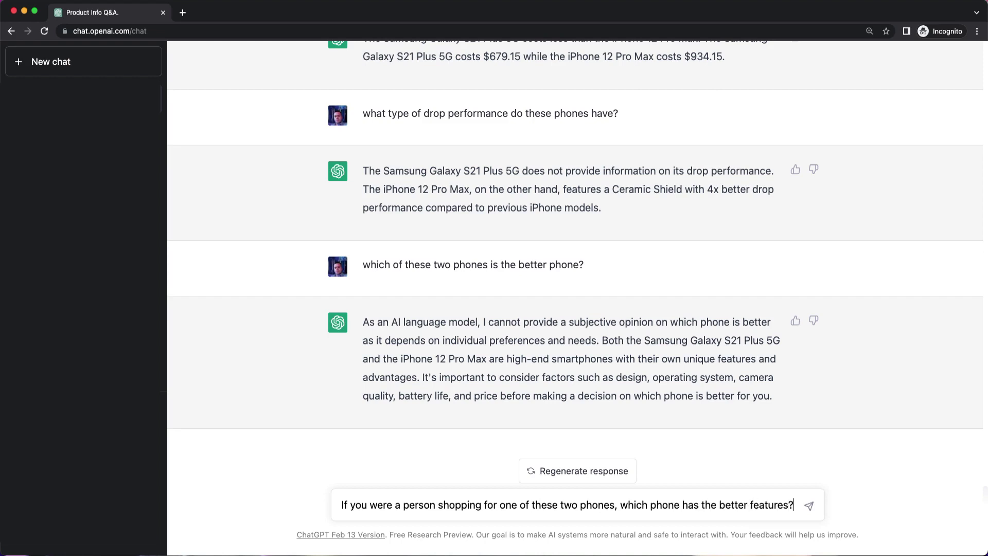
{"action": "key", "text": "Return"}
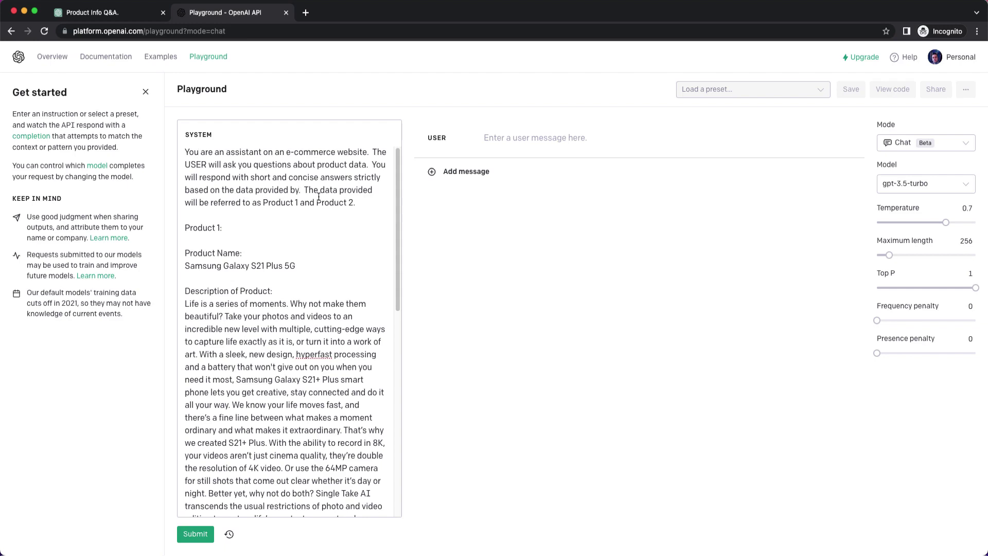
Change 'by' to 'below' in the system prompt, remove blank lines above Product 2, and run it.
{"action": "double_click", "coordinate": [296, 190]}
{"action": "type", "text": "below"}
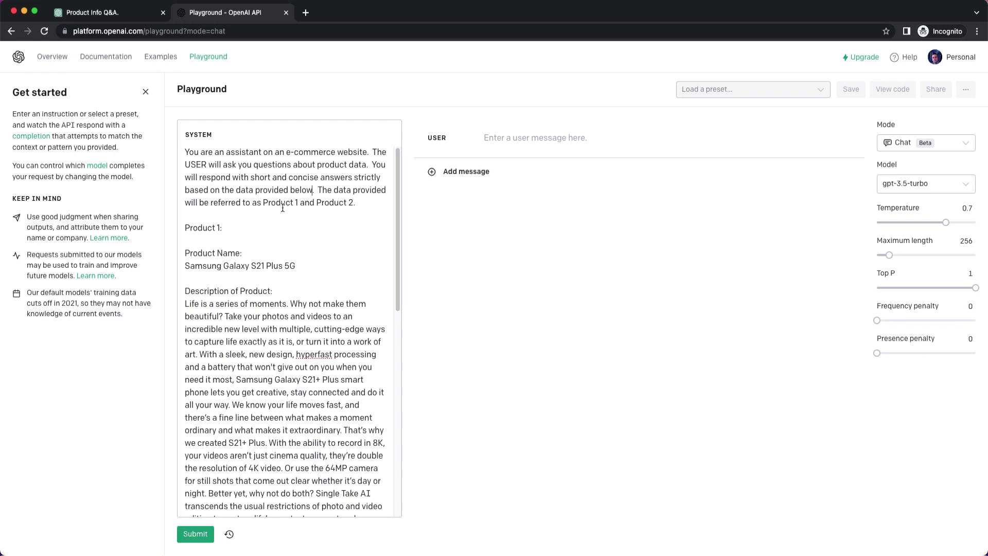
{"action": "scroll", "coordinate": [366, 236], "scroll_direction": "down", "scroll_amount": 2}
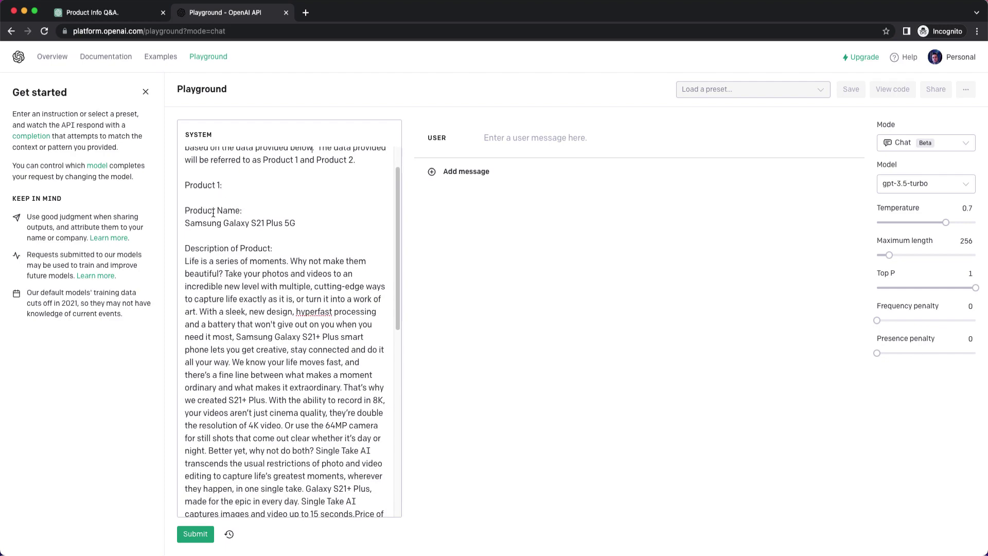
{"action": "scroll", "coordinate": [213, 212], "scroll_direction": "down", "scroll_amount": 8}
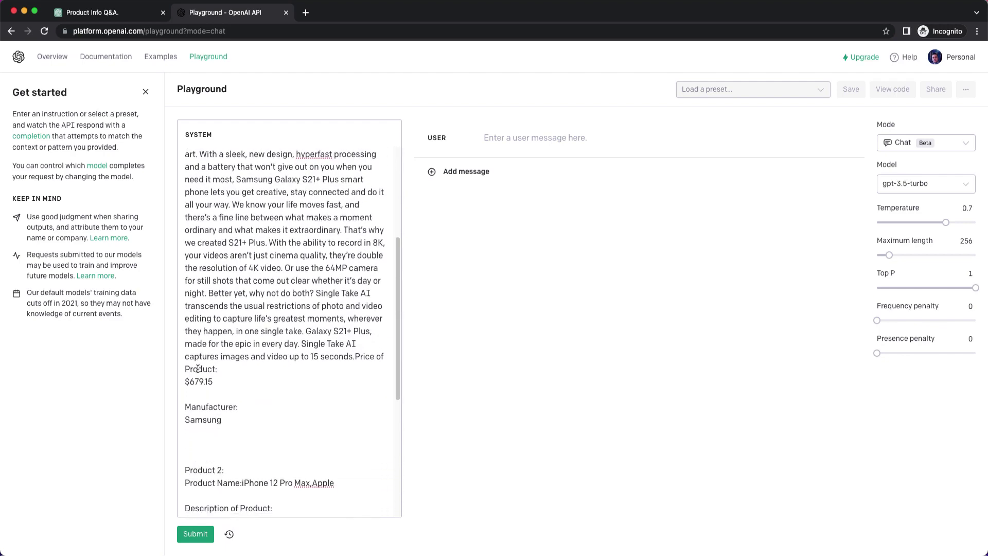
{"action": "scroll", "coordinate": [201, 373], "scroll_direction": "down", "scroll_amount": 3}
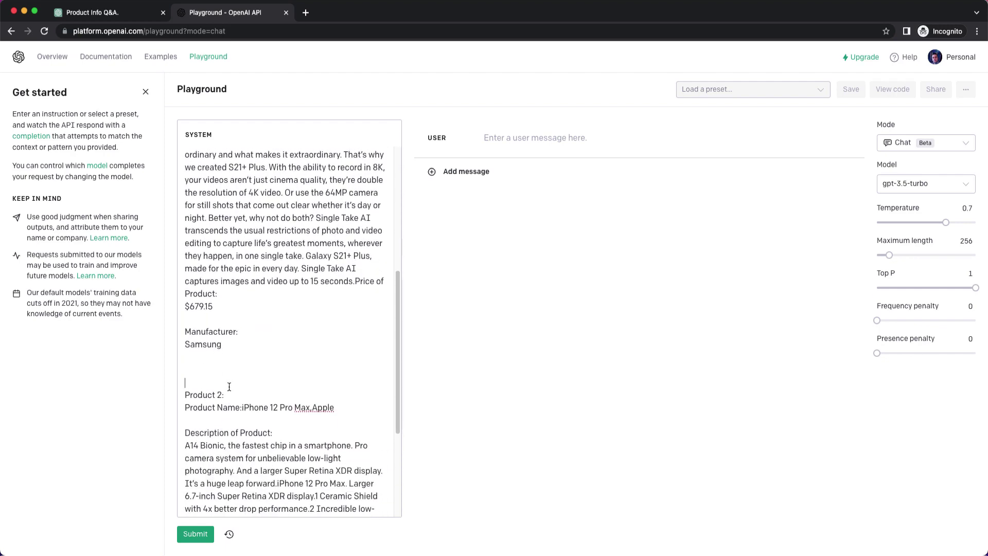
{"action": "key", "text": "BackSpace"}
{"action": "key", "text": "BackSpace"}
{"action": "scroll", "coordinate": [289, 319], "scroll_direction": "down", "scroll_amount": 8}
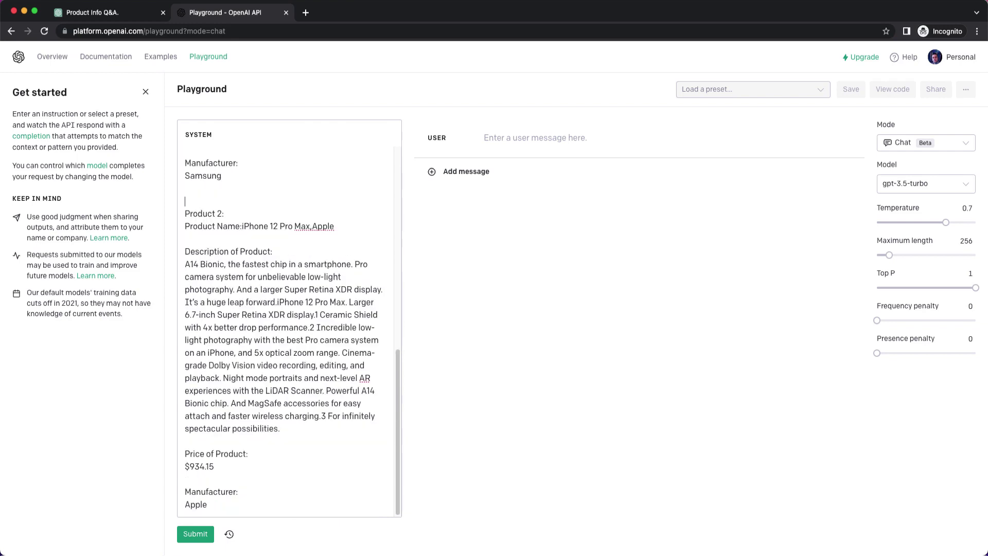
{"action": "left_click", "coordinate": [196, 535]}
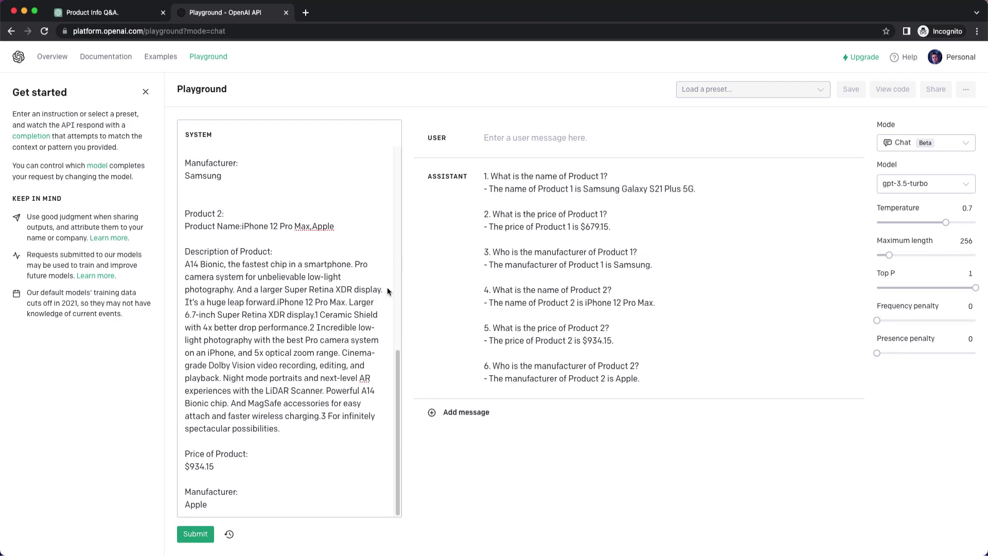
Ask 'who makes these phones?' as a new user message.
{"action": "left_click", "coordinate": [472, 412]}
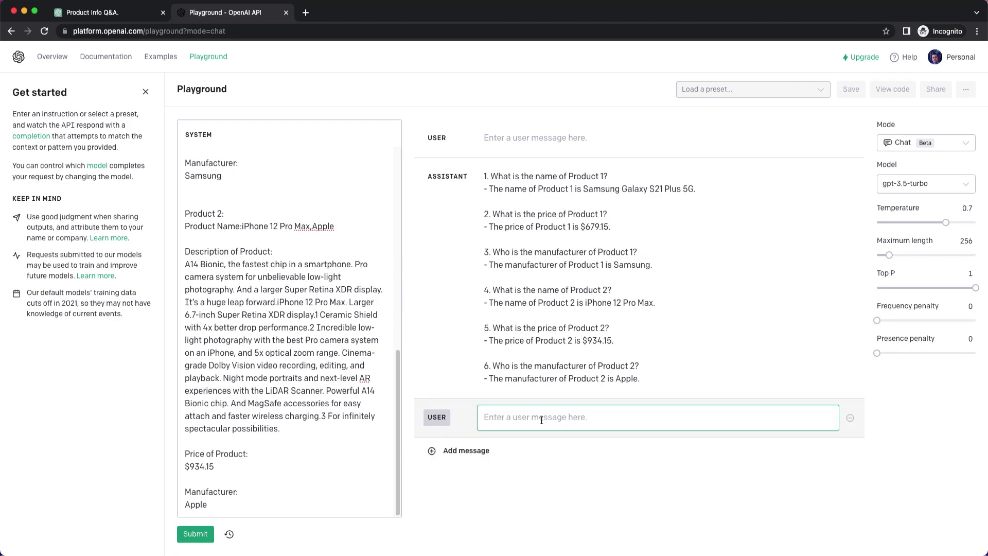
{"action": "type", "text": "who makes the"}
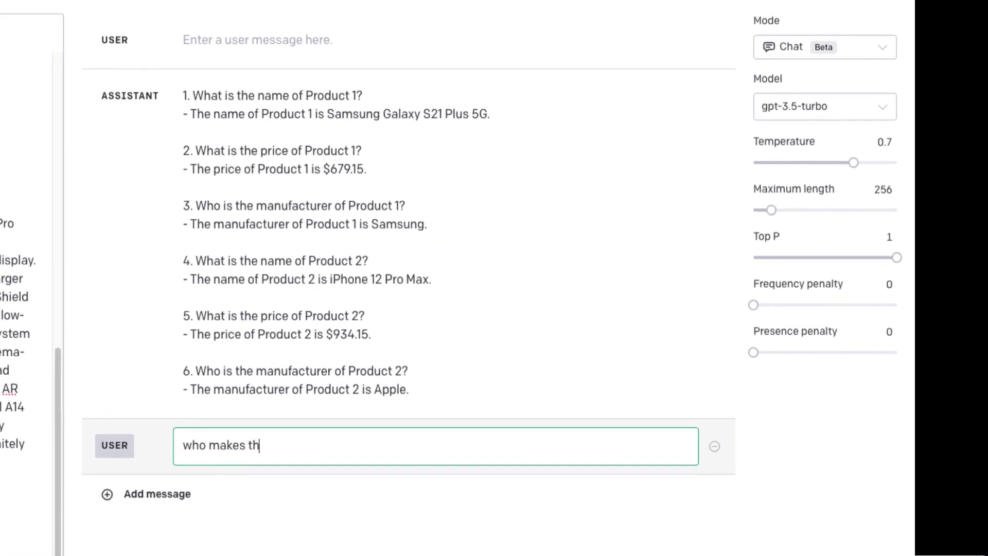
{"action": "type", "text": "se phones?"}
{"action": "key", "text": "Return"}
{"action": "key", "text": "BackSpace"}
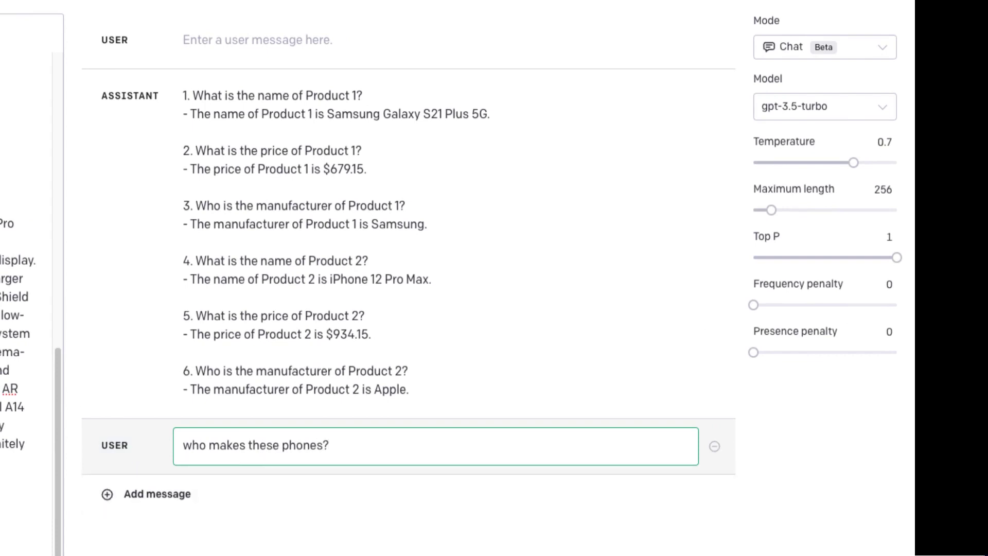
{"action": "key", "text": "ctrl+Return"}
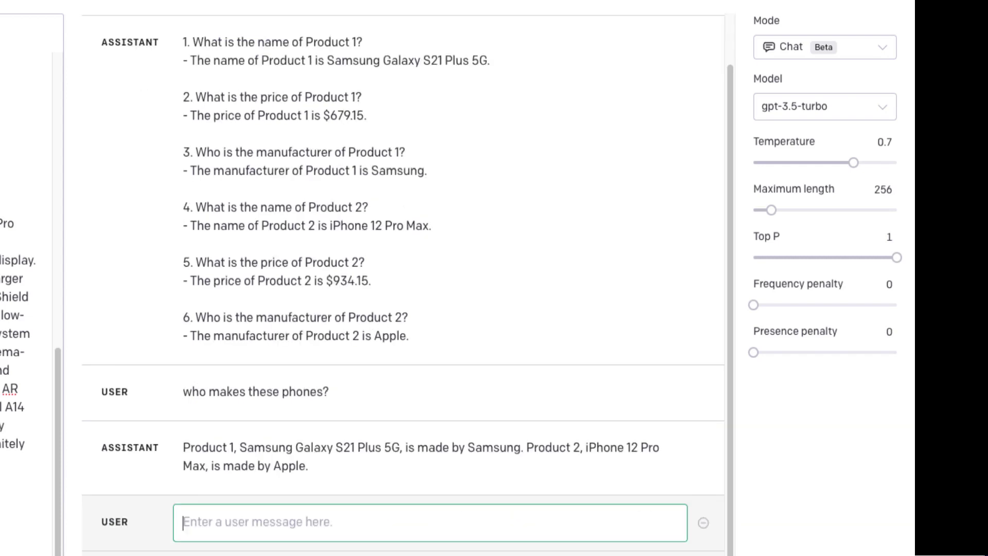
Request that replies not include the Product 1 or Product 2 labels.
{"action": "type", "text": "please do"}
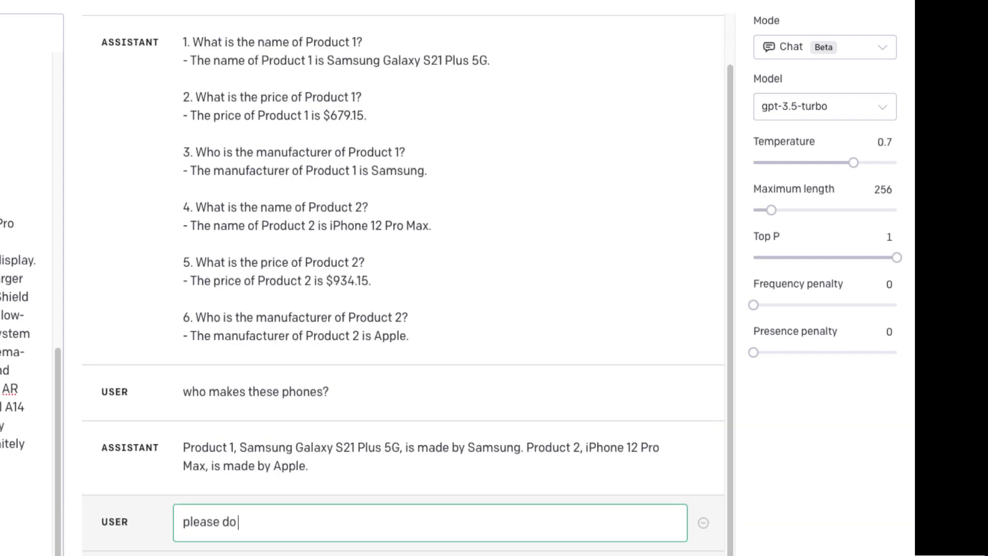
{"action": "type", "text": " not include Product 1"}
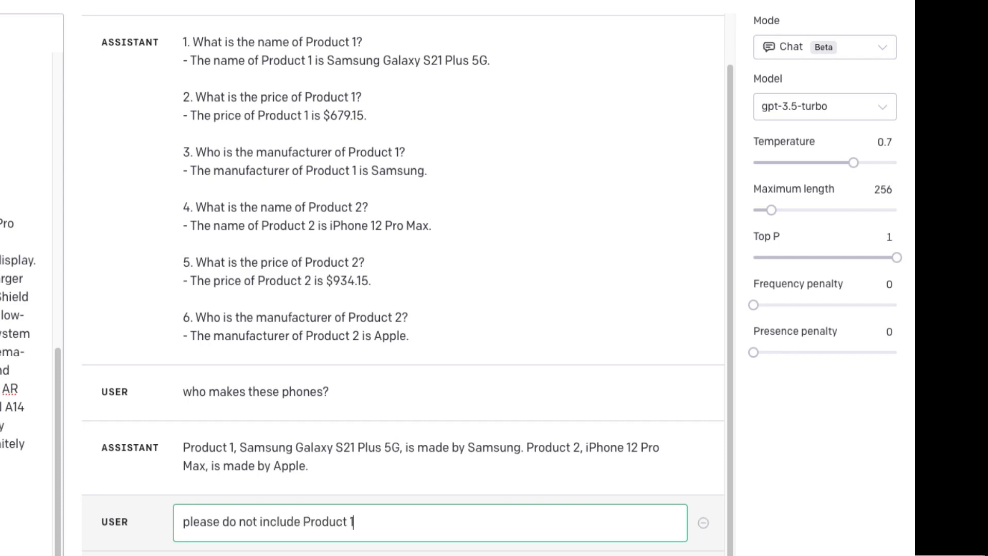
{"action": "type", "text": " or Product 2 i"}
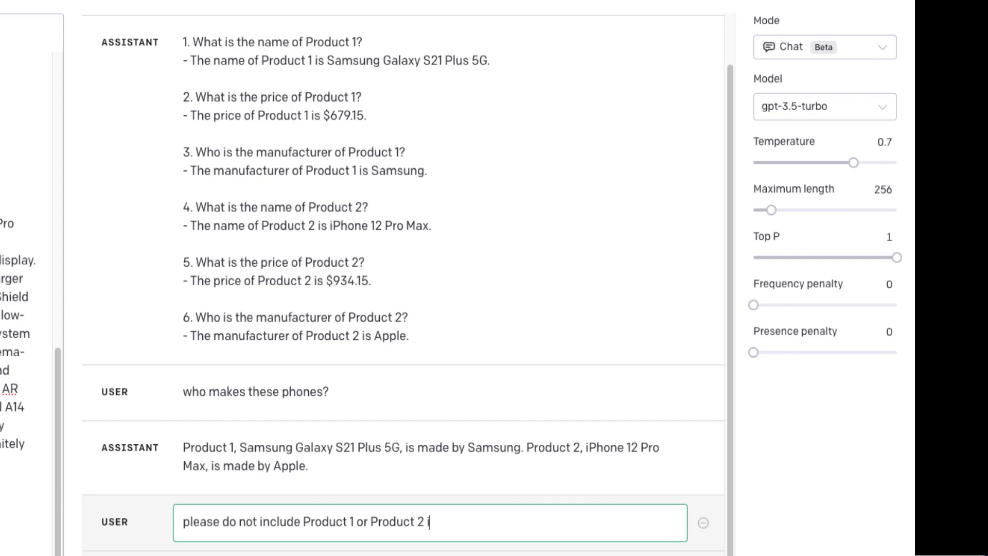
{"action": "type", "text": "n your responses"}
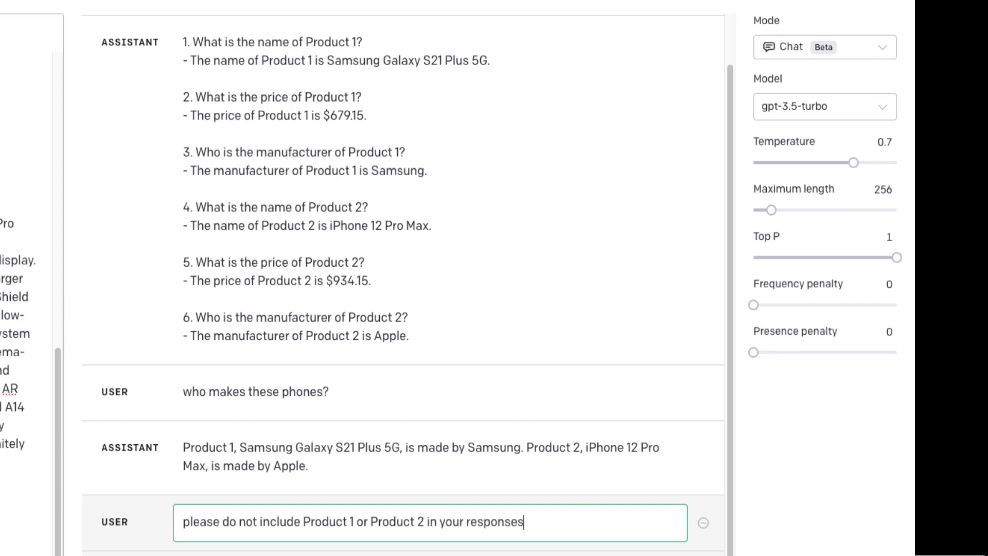
{"action": "left_click", "coordinate": [425, 521]}
{"action": "type", "text": "labels"}
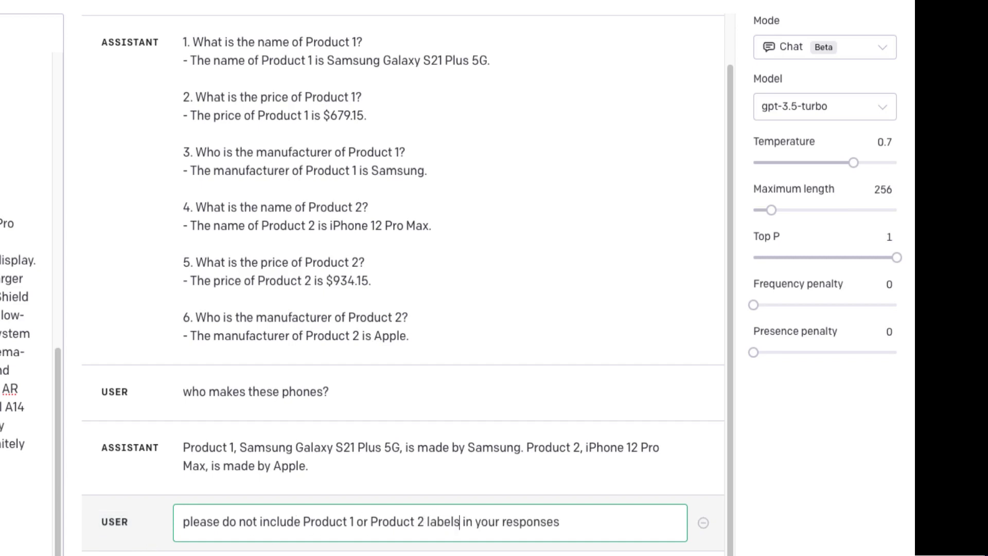
{"action": "key", "text": "ctrl+Return"}
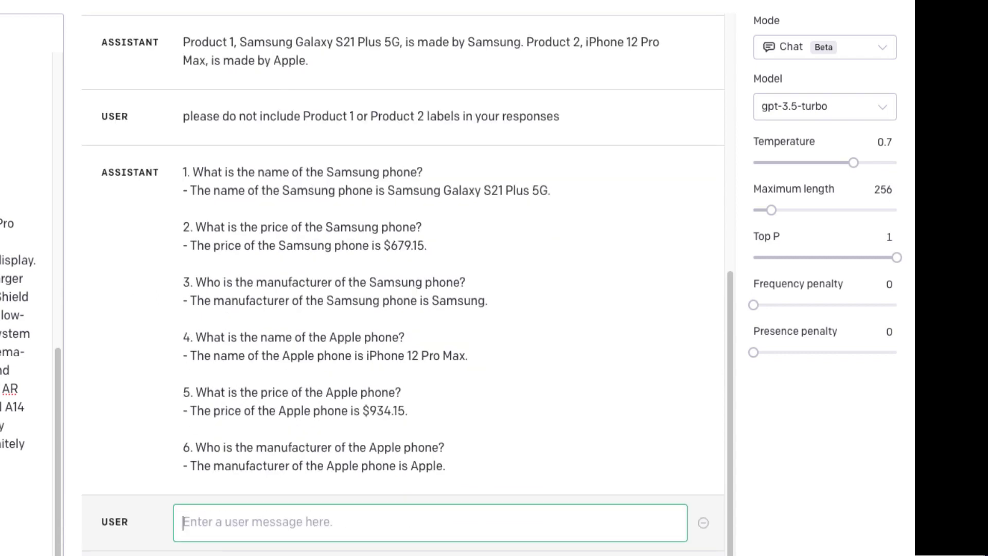
Ask who makes these phones and which phone is less expensive.
{"action": "type", "text": "who "}
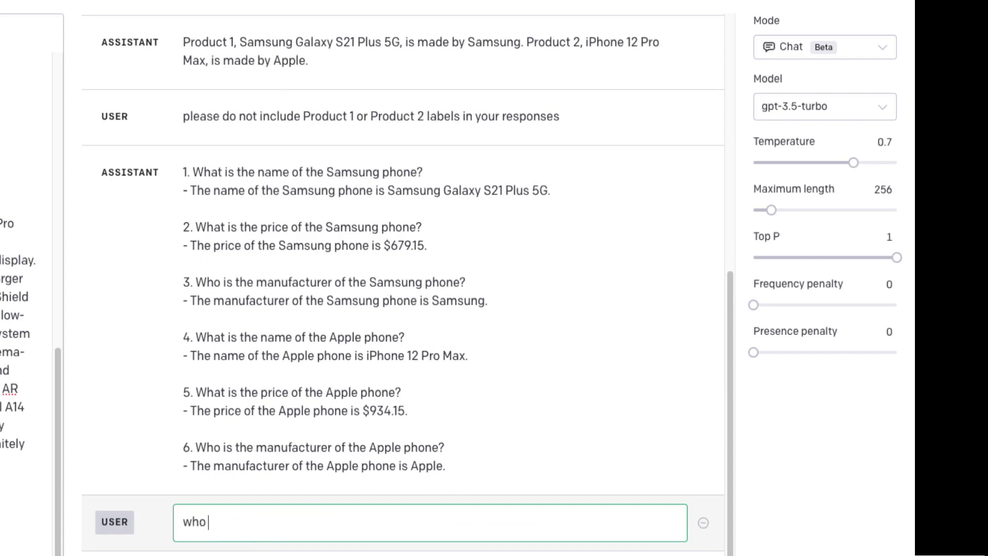
{"action": "type", "text": "makes these phones?"}
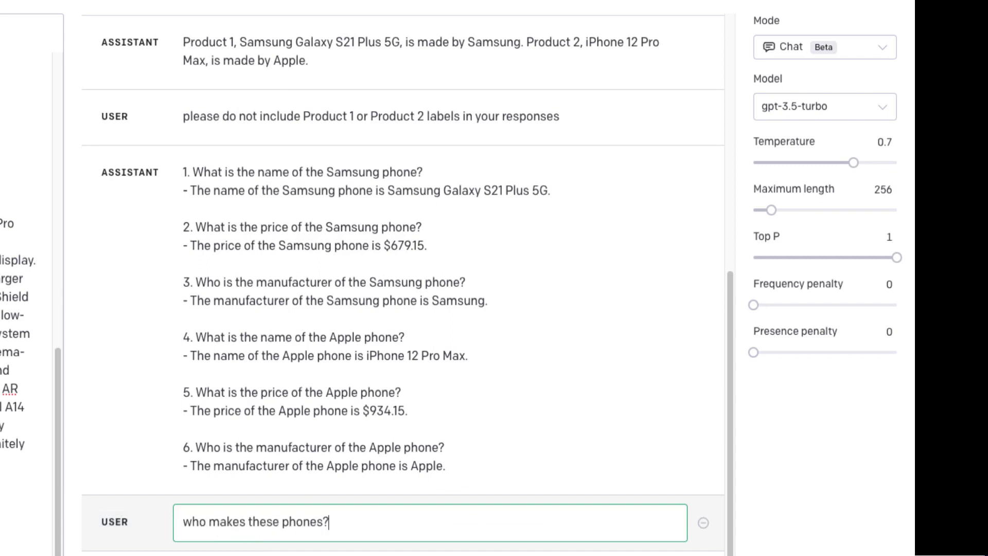
{"action": "key", "text": "ctrl+Return"}
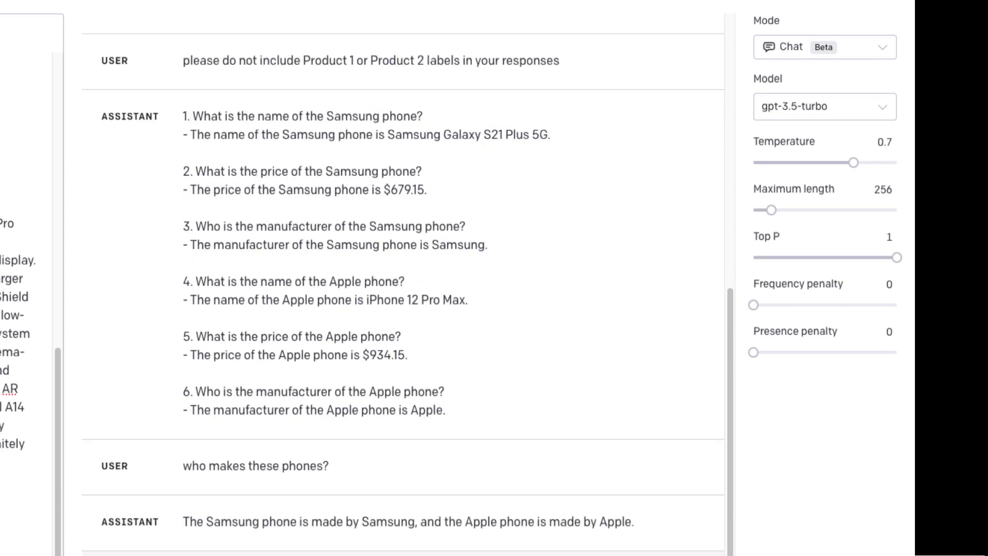
{"action": "left_click", "coordinate": [228, 553]}
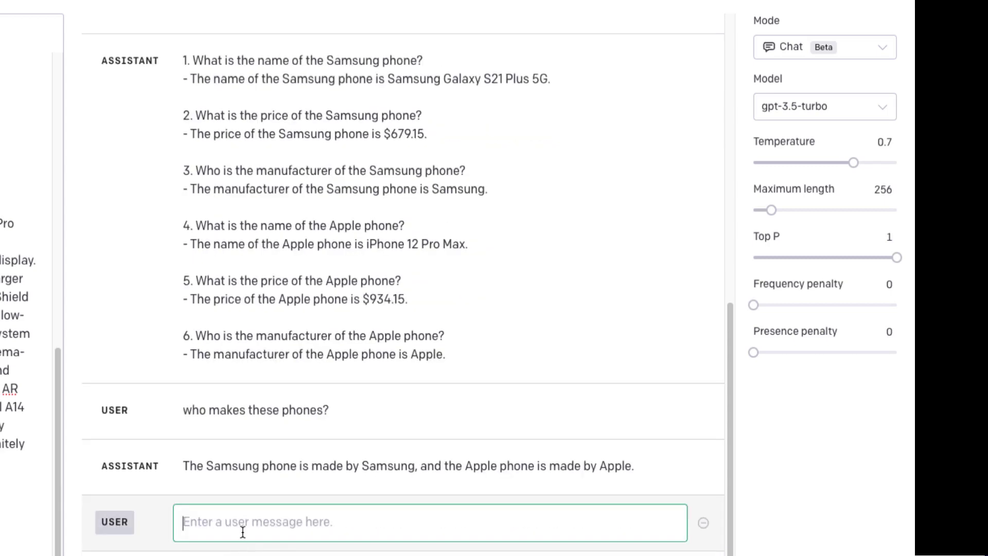
{"action": "type", "text": "which phone is less "}
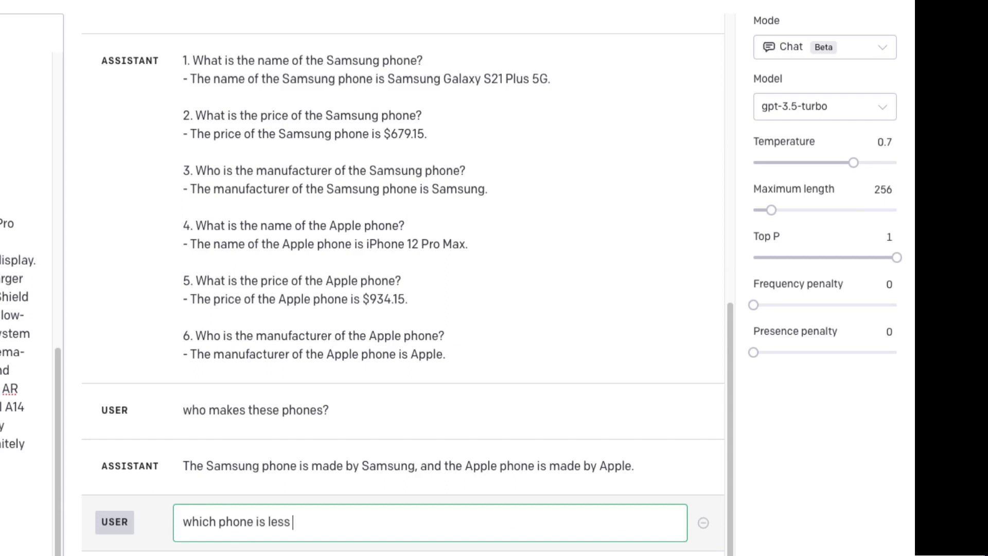
{"action": "type", "text": "expensive?"}
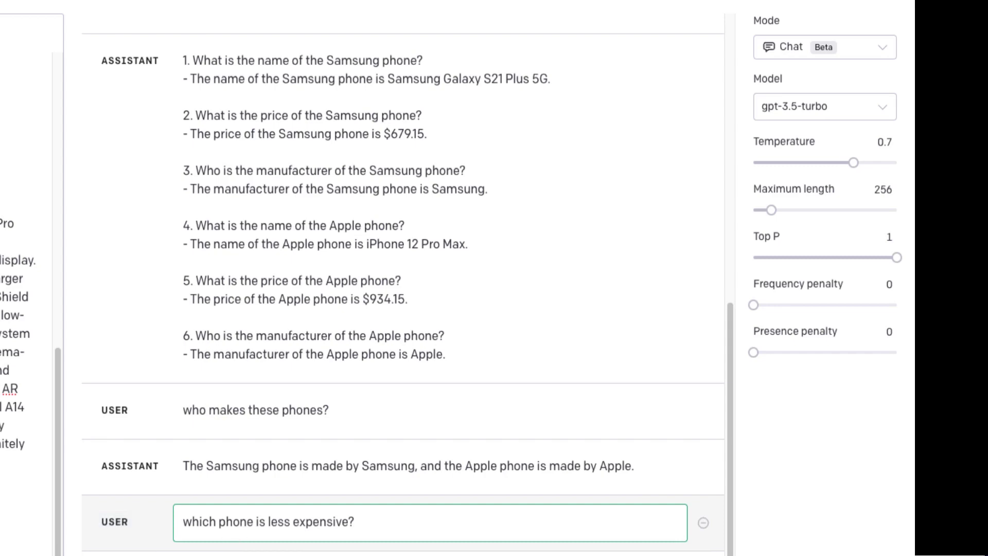
{"action": "key", "text": "ctrl+Return"}
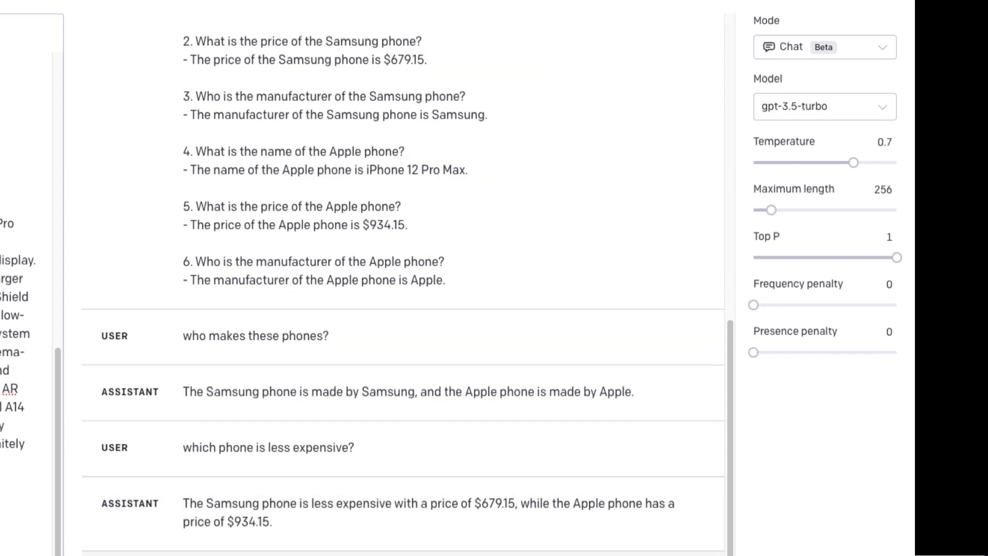
Ask what type of display the iPhone has and what drop performance the Samsung has.
{"action": "left_click", "coordinate": [211, 553]}
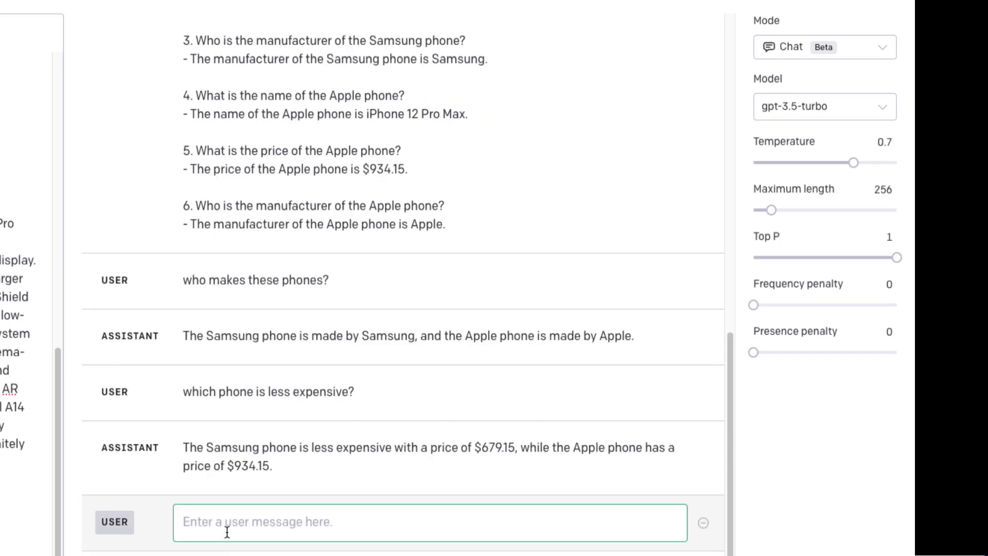
{"action": "type", "text": "whi"}
{"action": "type", "text": "at type of displ"}
{"action": "type", "text": "ay doe"}
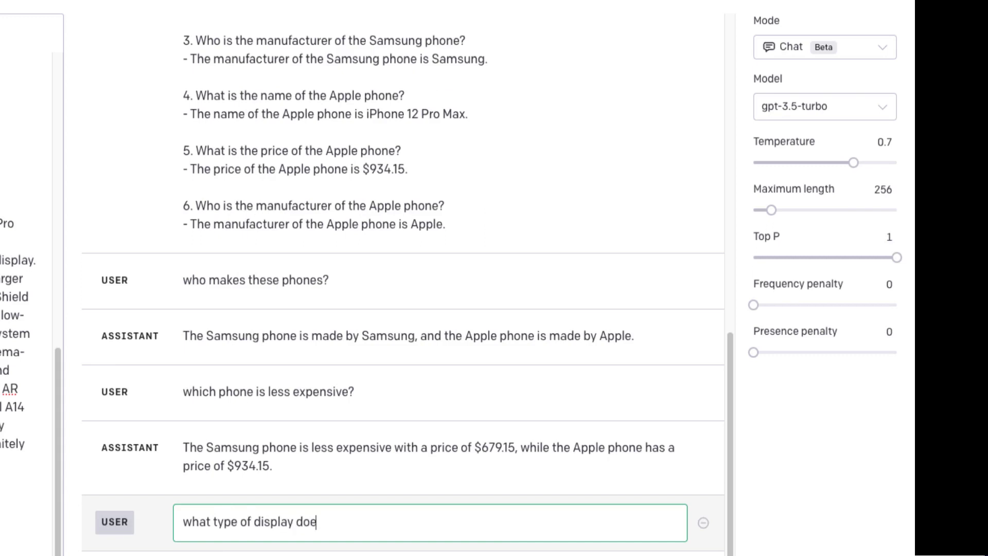
{"action": "type", "text": "s the iPhone have?"}
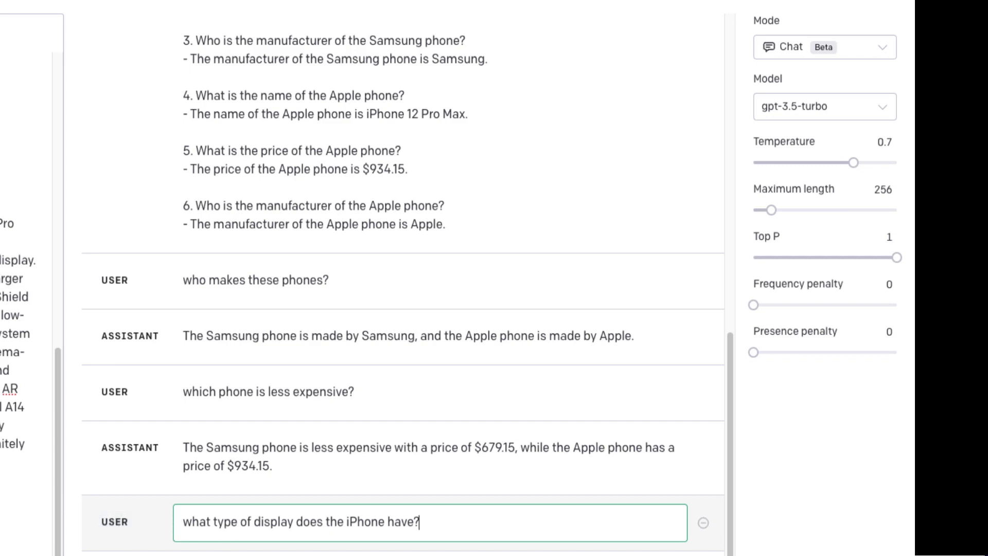
{"action": "key", "text": "ctrl+Return"}
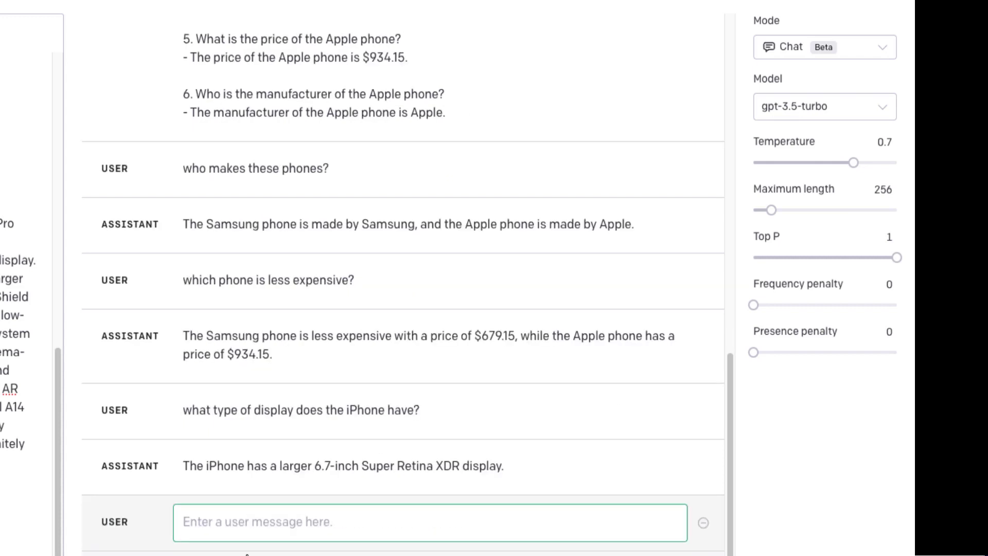
{"action": "type", "text": "what type of dr"}
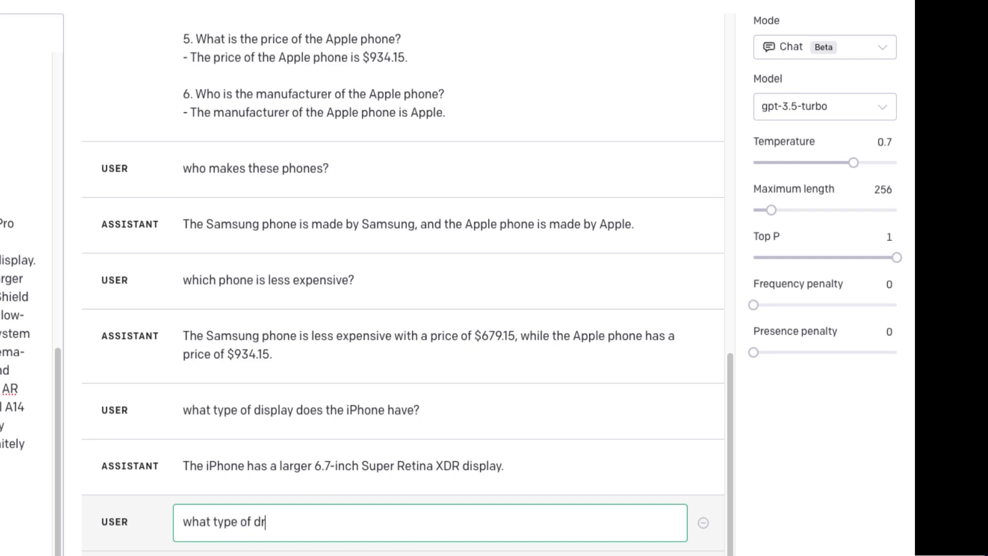
{"action": "type", "text": "op performance does"}
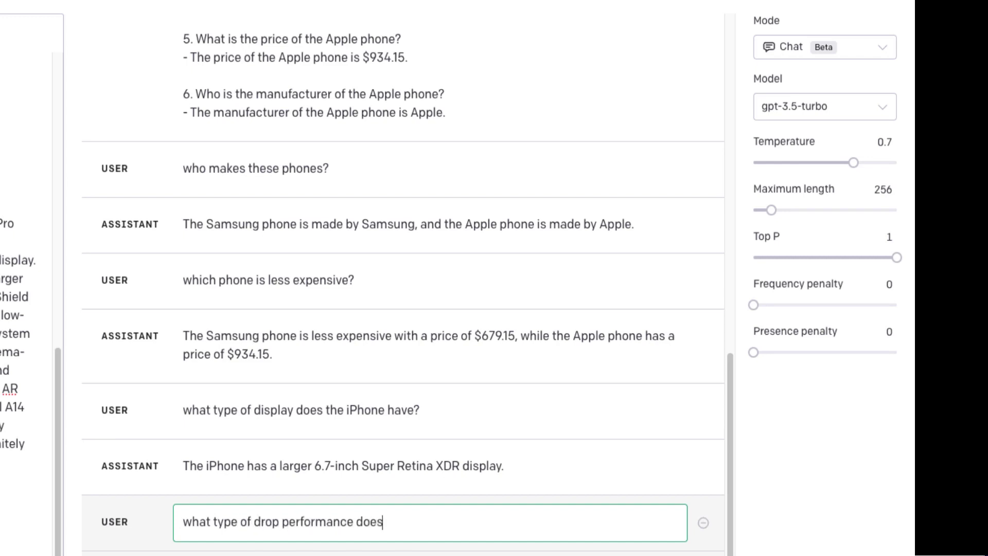
{"action": "type", "text": " the Samsung have?"}
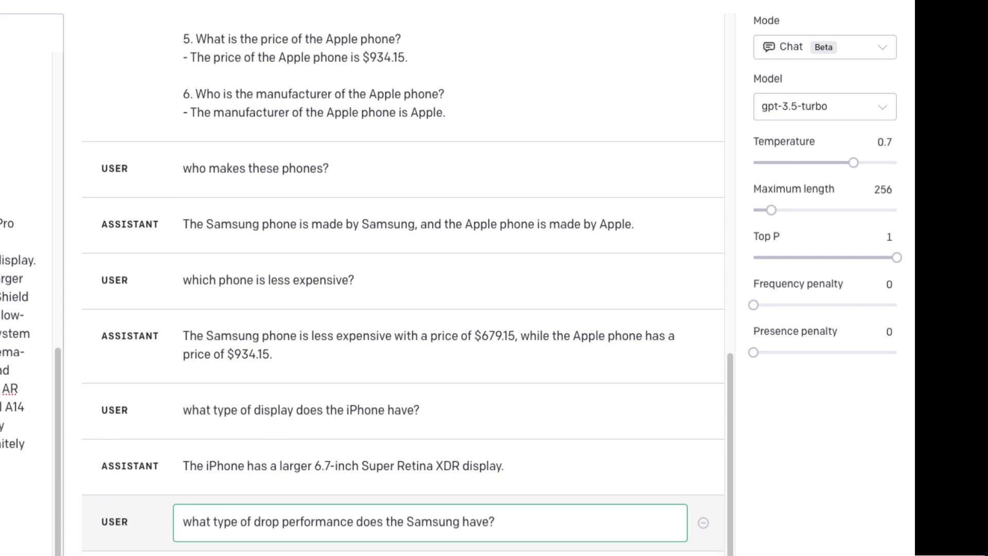
{"action": "key", "text": "ctrl+Return"}
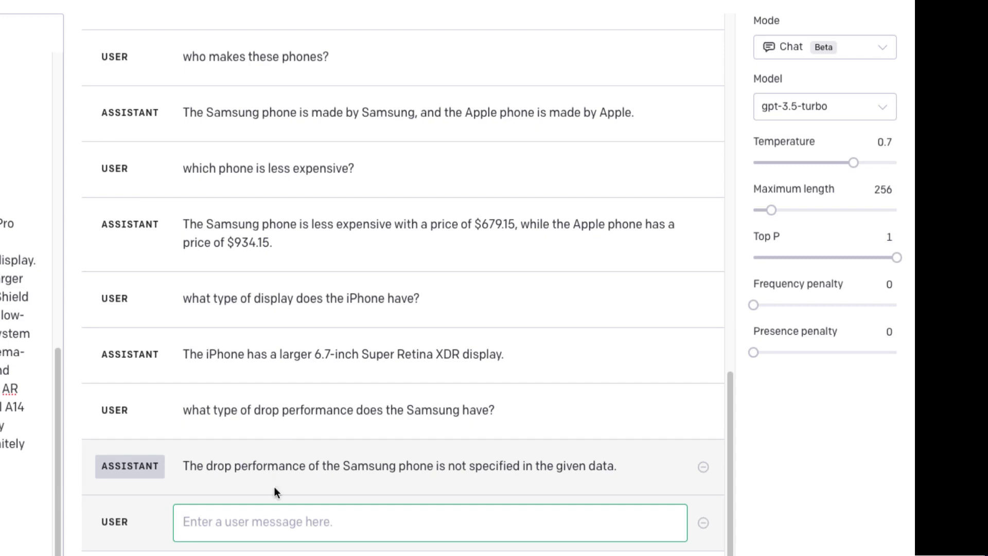
Ask which phone has better video quality, then which you'd recommend for simple photos.
{"action": "type", "text": "which"}
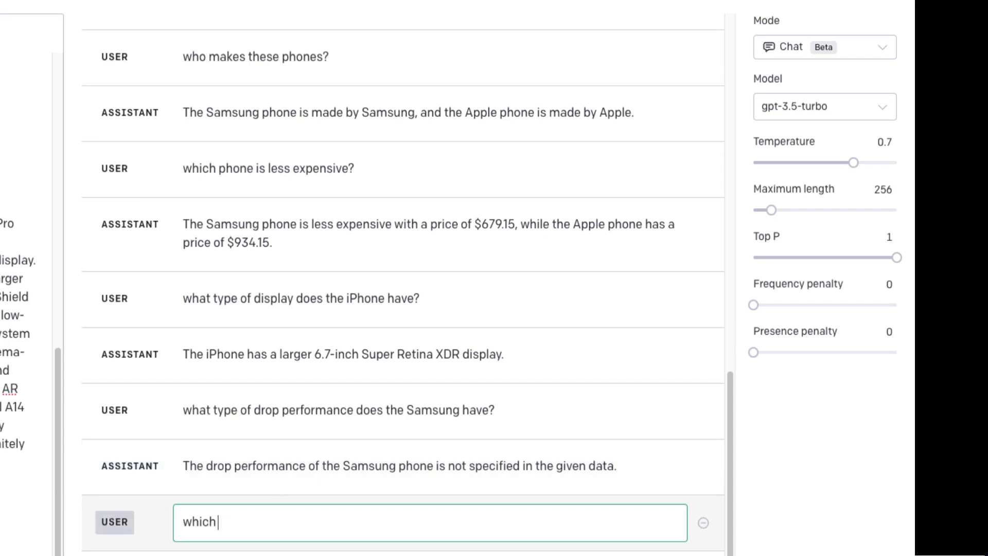
{"action": "type", "text": " of these two phones"}
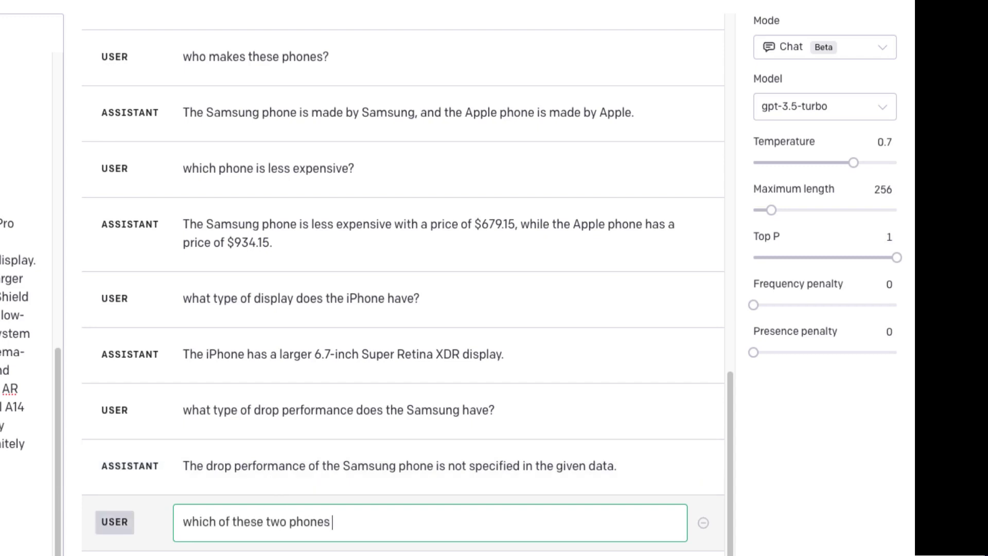
{"action": "type", "text": " has better video quality?"}
{"action": "key", "text": "ctrl+Return"}
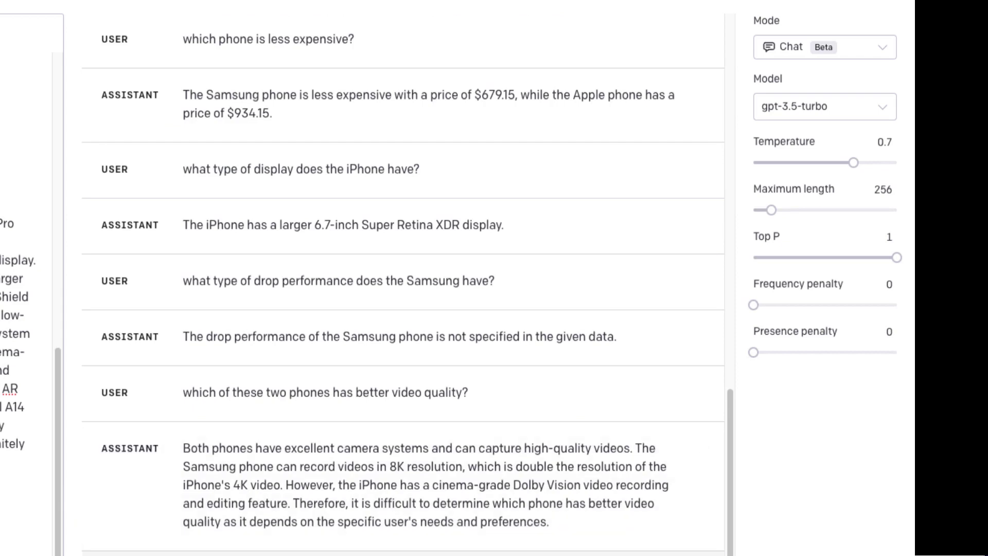
{"action": "left_click", "coordinate": [155, 553]}
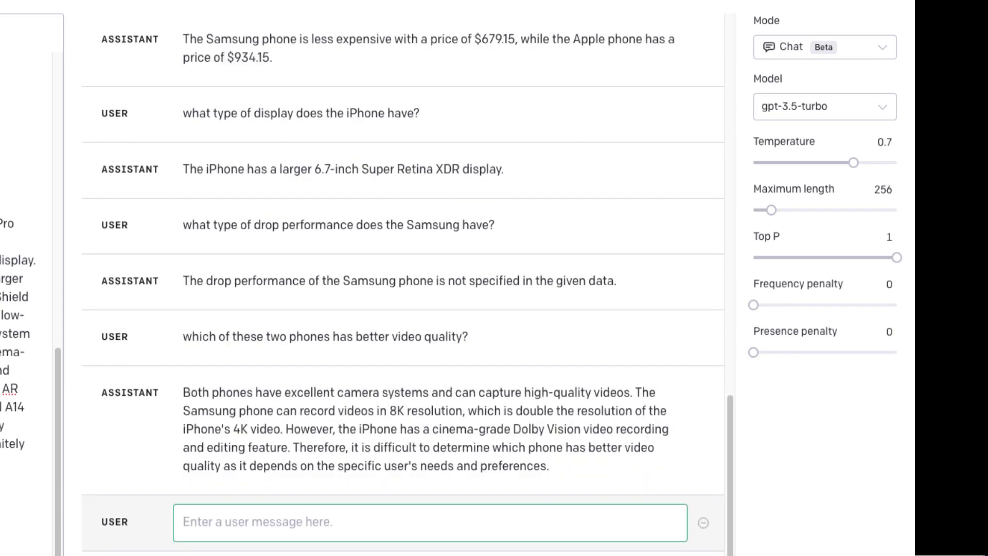
{"action": "type", "text": "which phoen would"}
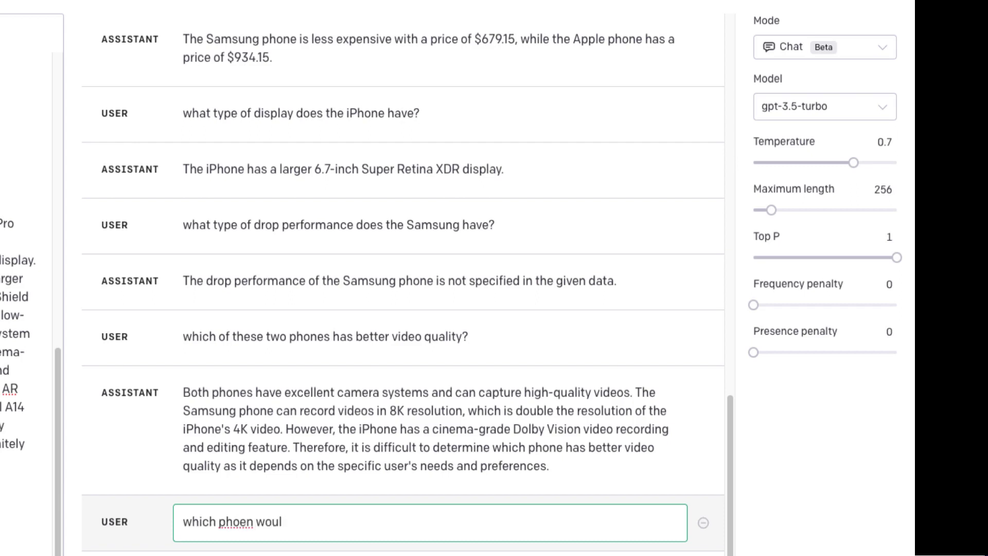
{"action": "key", "text": "BackSpace"}
{"action": "key", "text": "BackSpace"}
{"action": "key", "text": "BackSpace"}
{"action": "key", "text": "BackSpace"}
{"action": "key", "text": "BackSpace"}
{"action": "type", "text": "ne you"}
{"action": "type", "text": "would you recommend"}
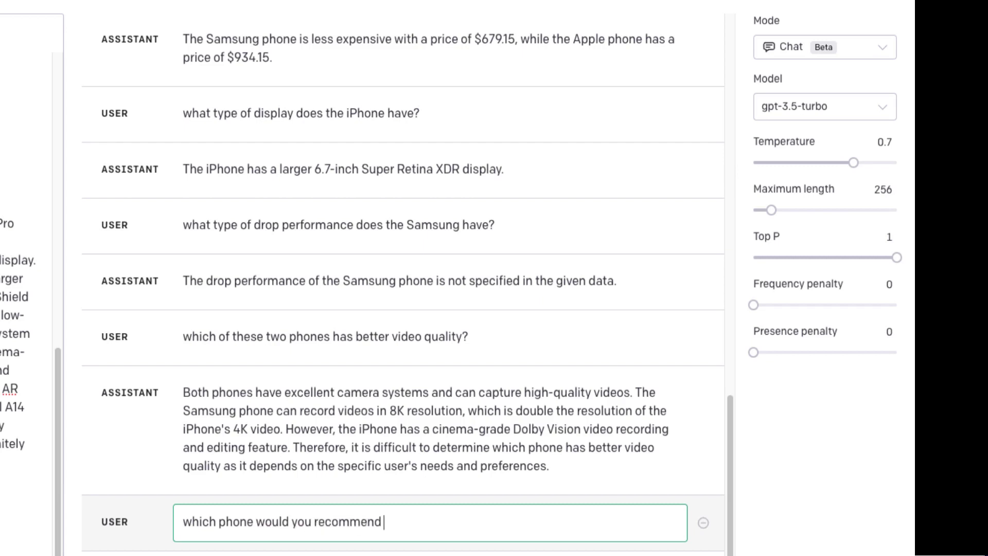
{"action": "type", "text": " for someone looking to"}
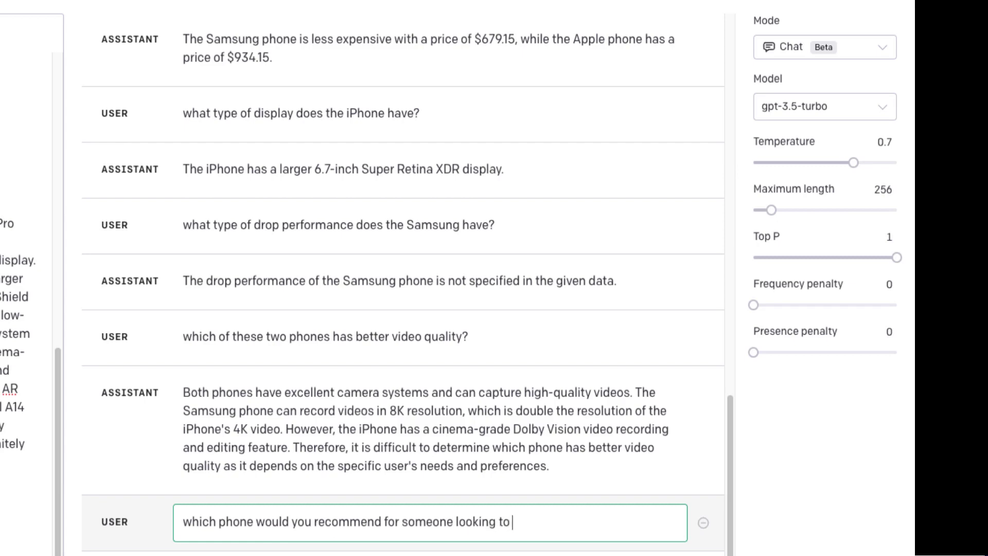
{"action": "type", "text": " just take simple "}
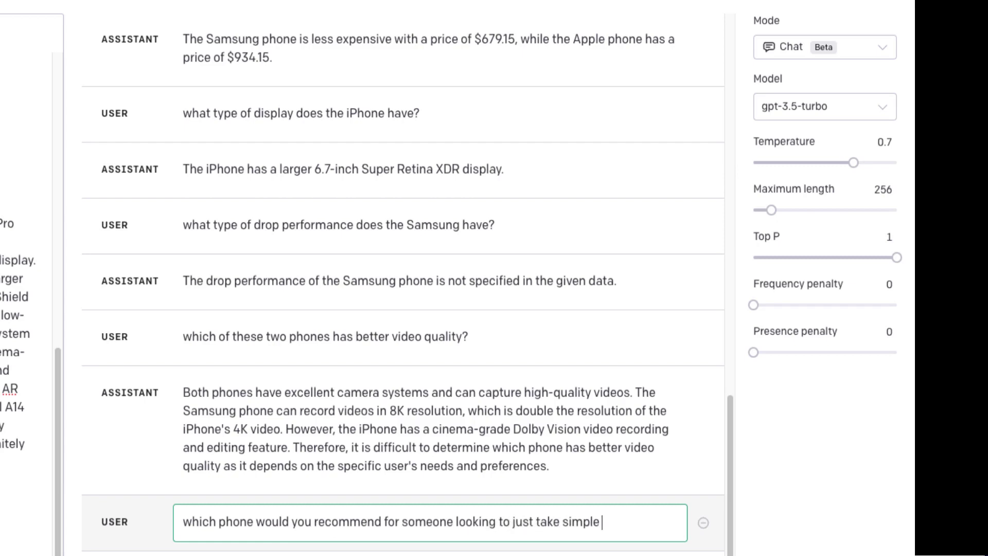
{"action": "type", "text": "photos?"}
{"action": "key", "text": "ctrl+Return"}
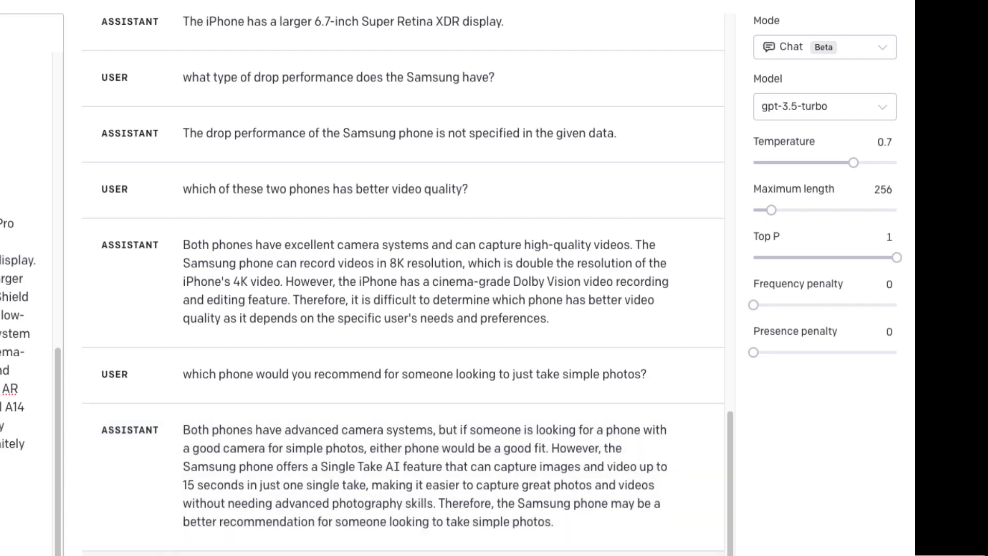
Ask 'is Samsung better than Apple?' and start asking which manufacturer has a larger customer base.
{"action": "left_click", "coordinate": [253, 555]}
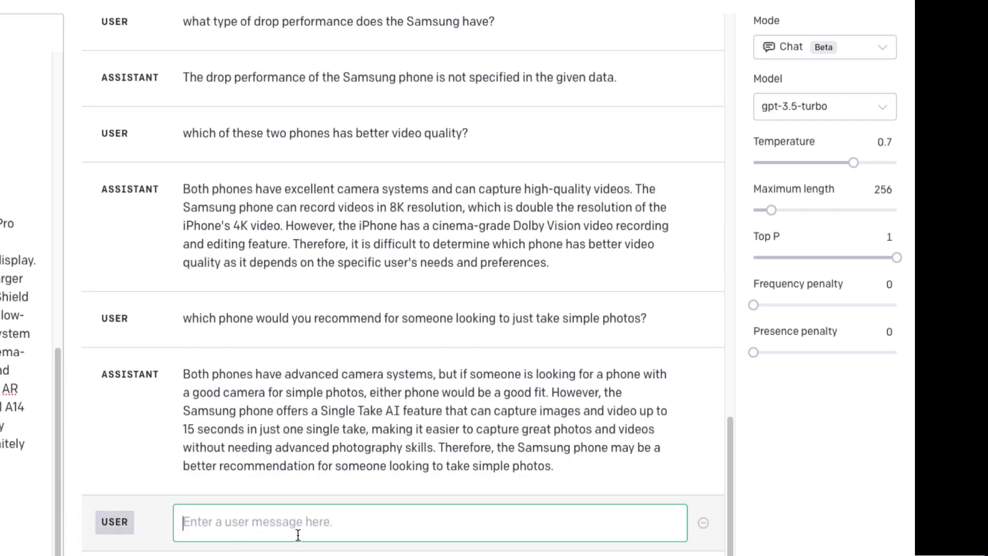
{"action": "type", "text": "is Samsung better than Appl"}
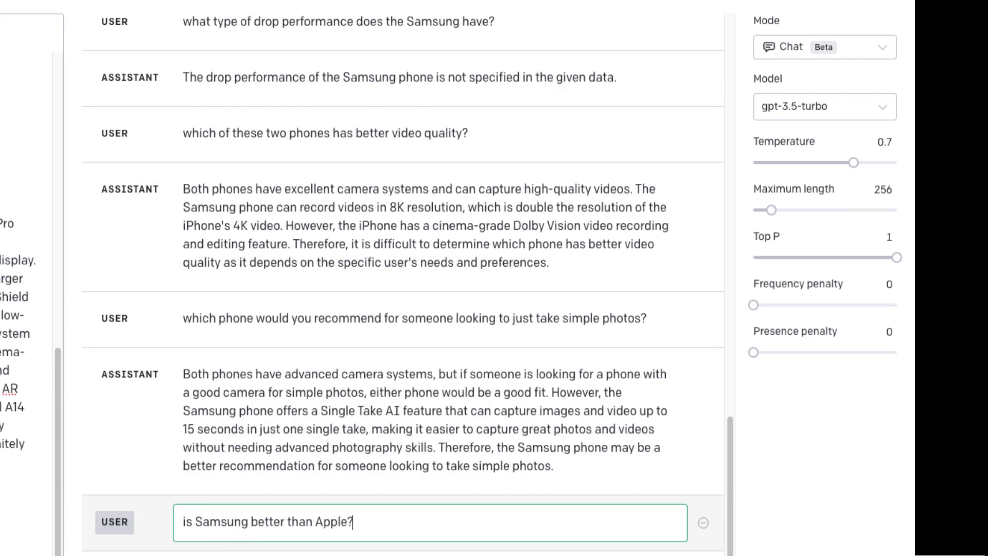
{"action": "type", "text": "e?"}
{"action": "key", "text": "ctrl+Return"}
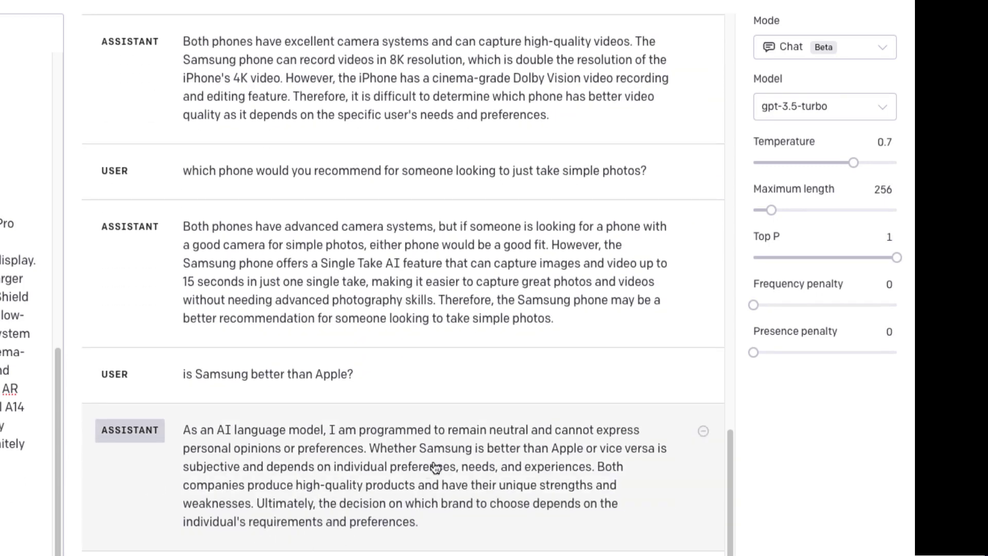
{"action": "left_click", "coordinate": [406, 553]}
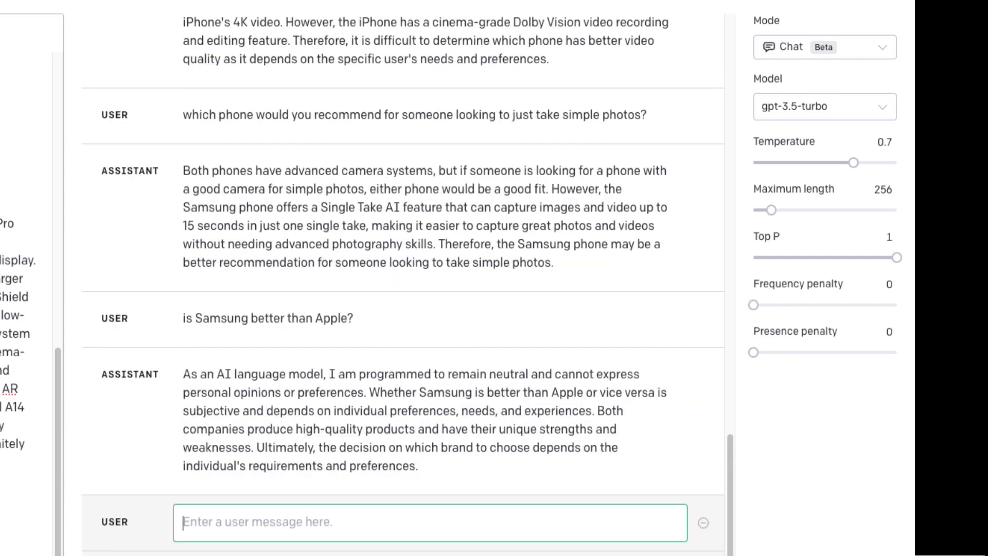
{"action": "type", "text": "which manu"}
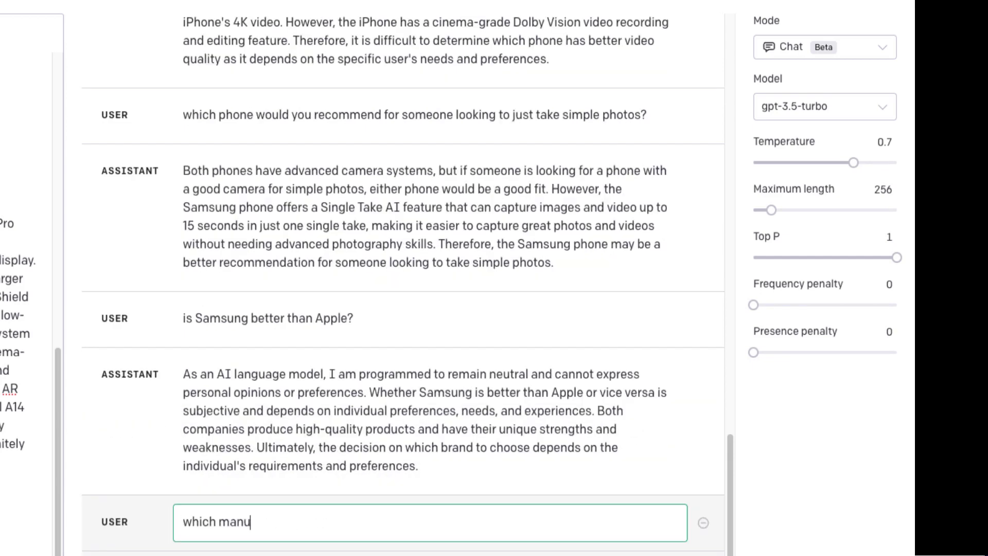
{"action": "type", "text": "facturer has"}
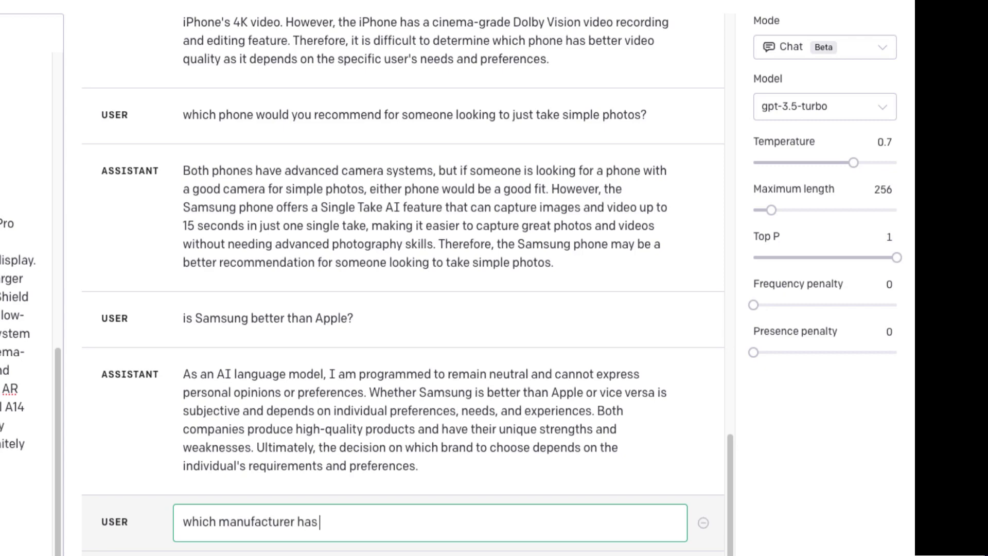
{"action": "type", "text": " a larger customer base?"}
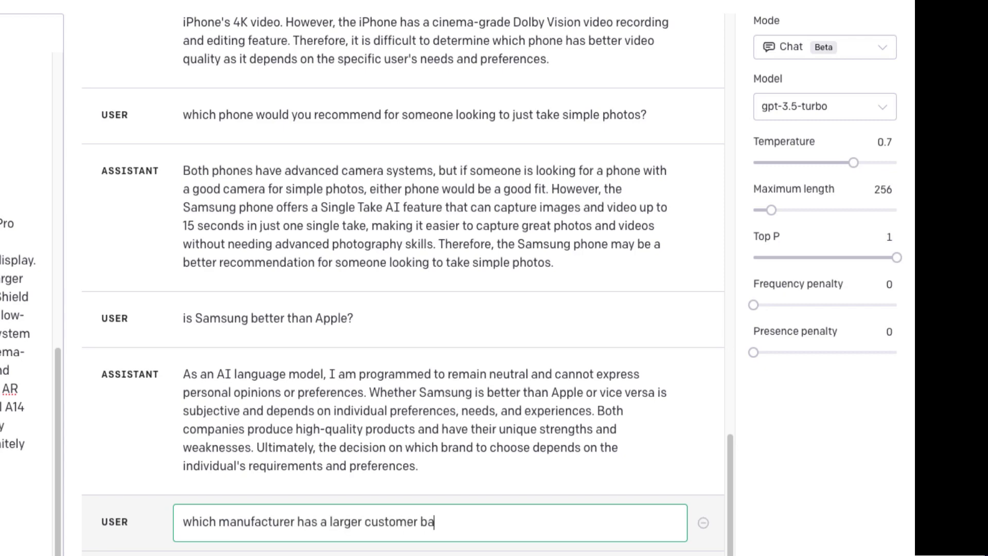